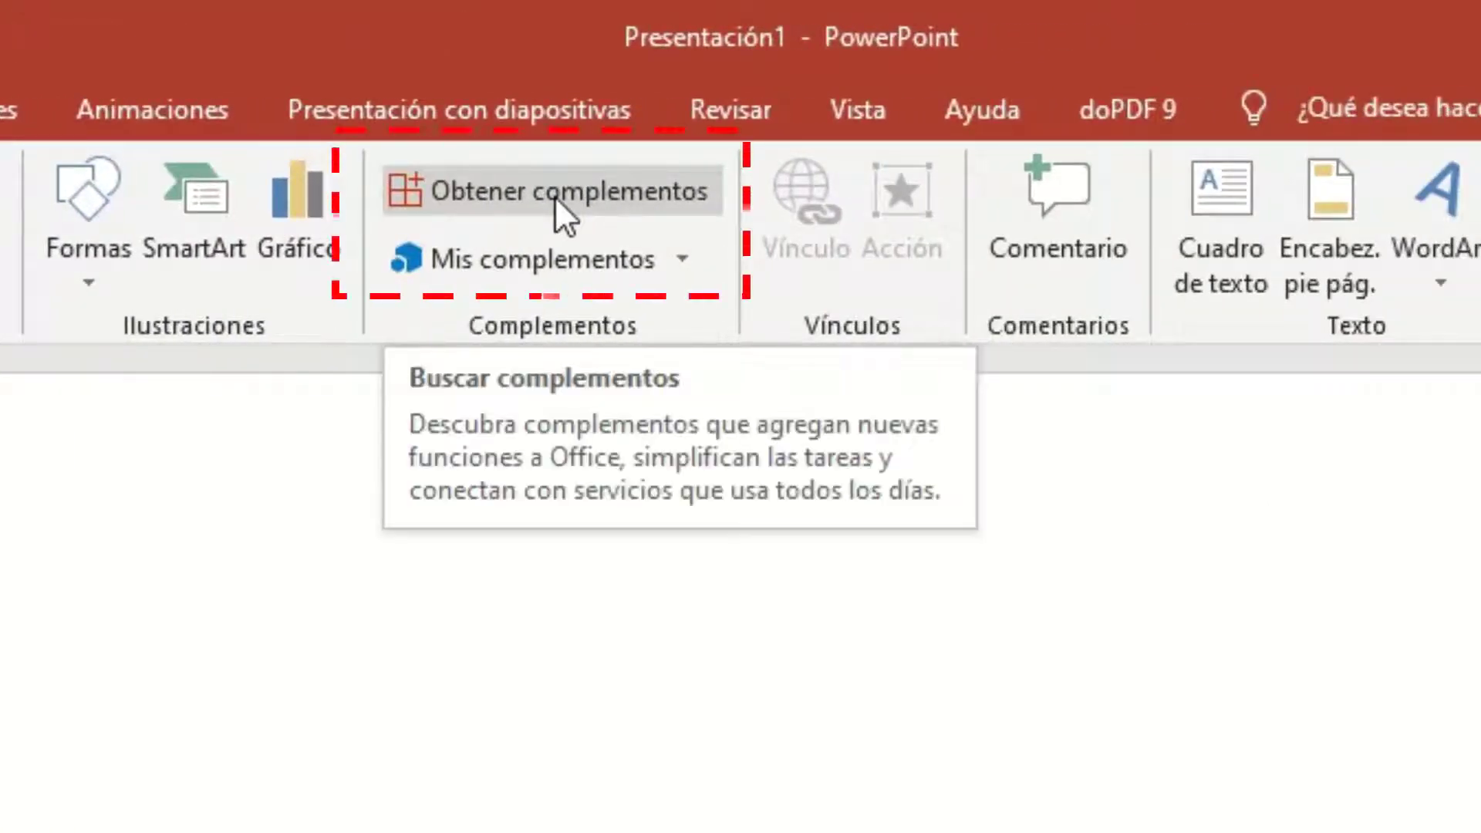
Search the Office add-ins store for 'pexels' to list the Pexels - Free Stock Photos add-in.
left_click(556, 200)
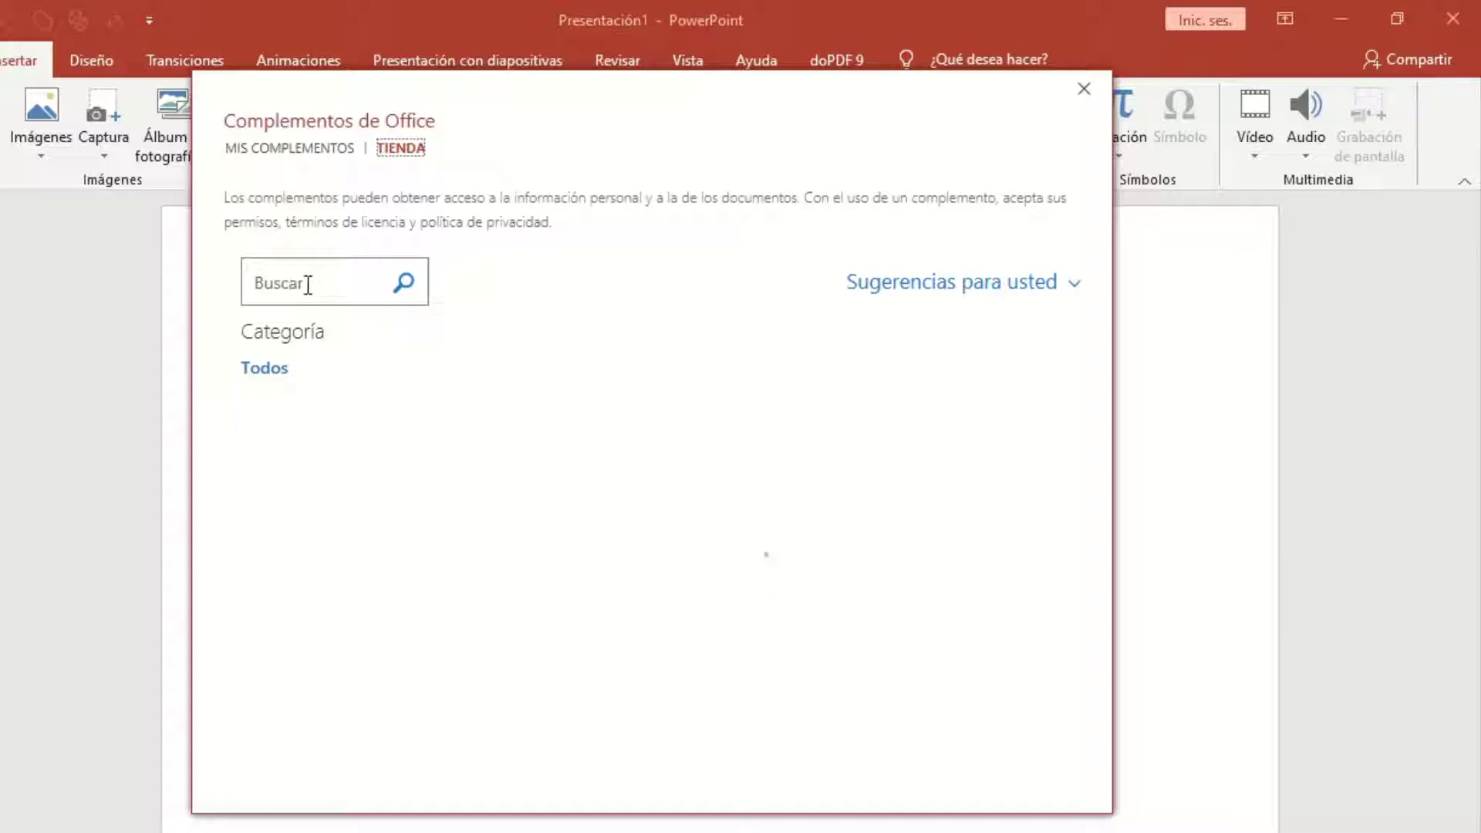
left_click(342, 284)
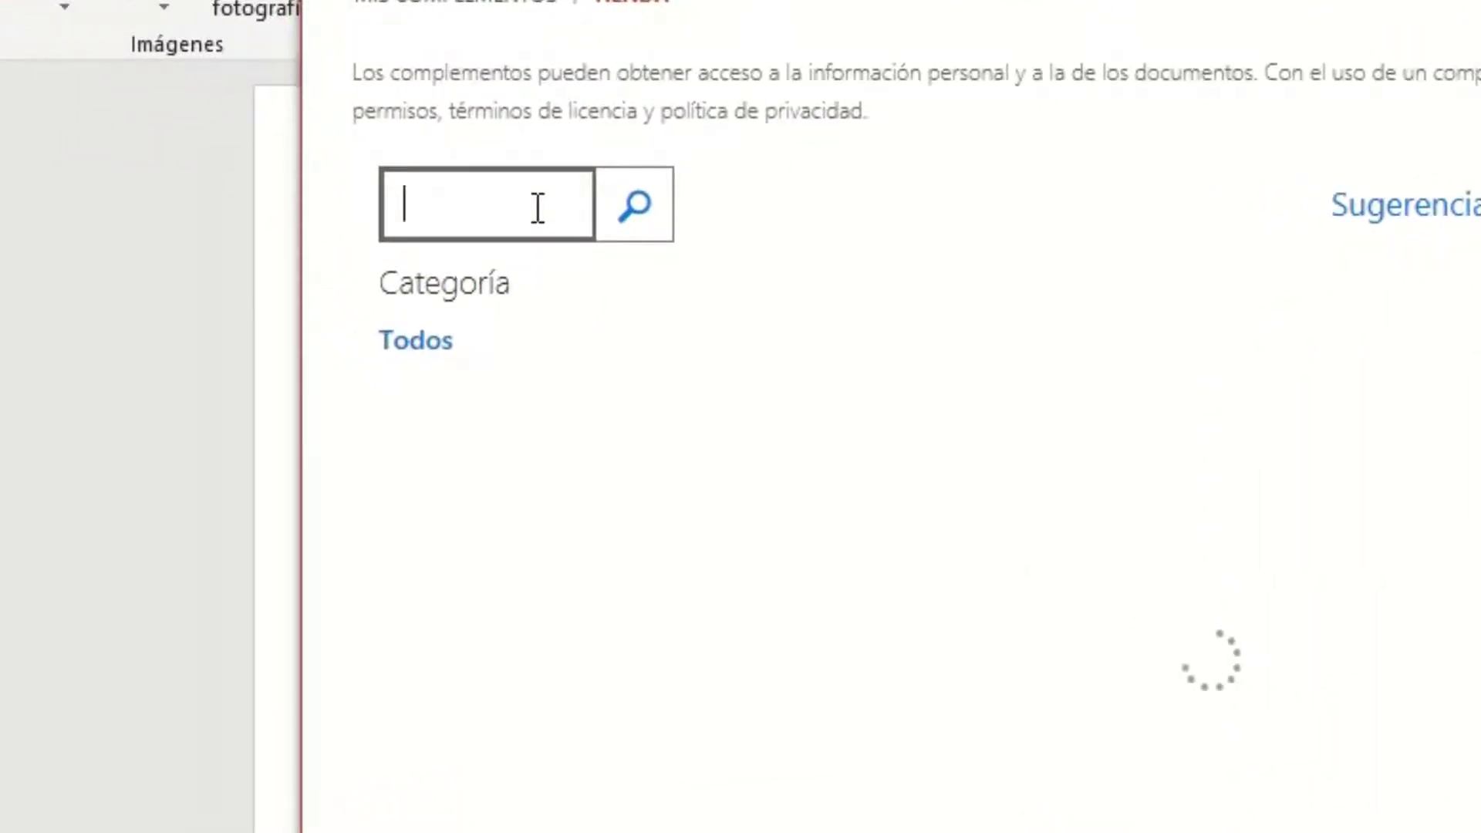
type("pexe")
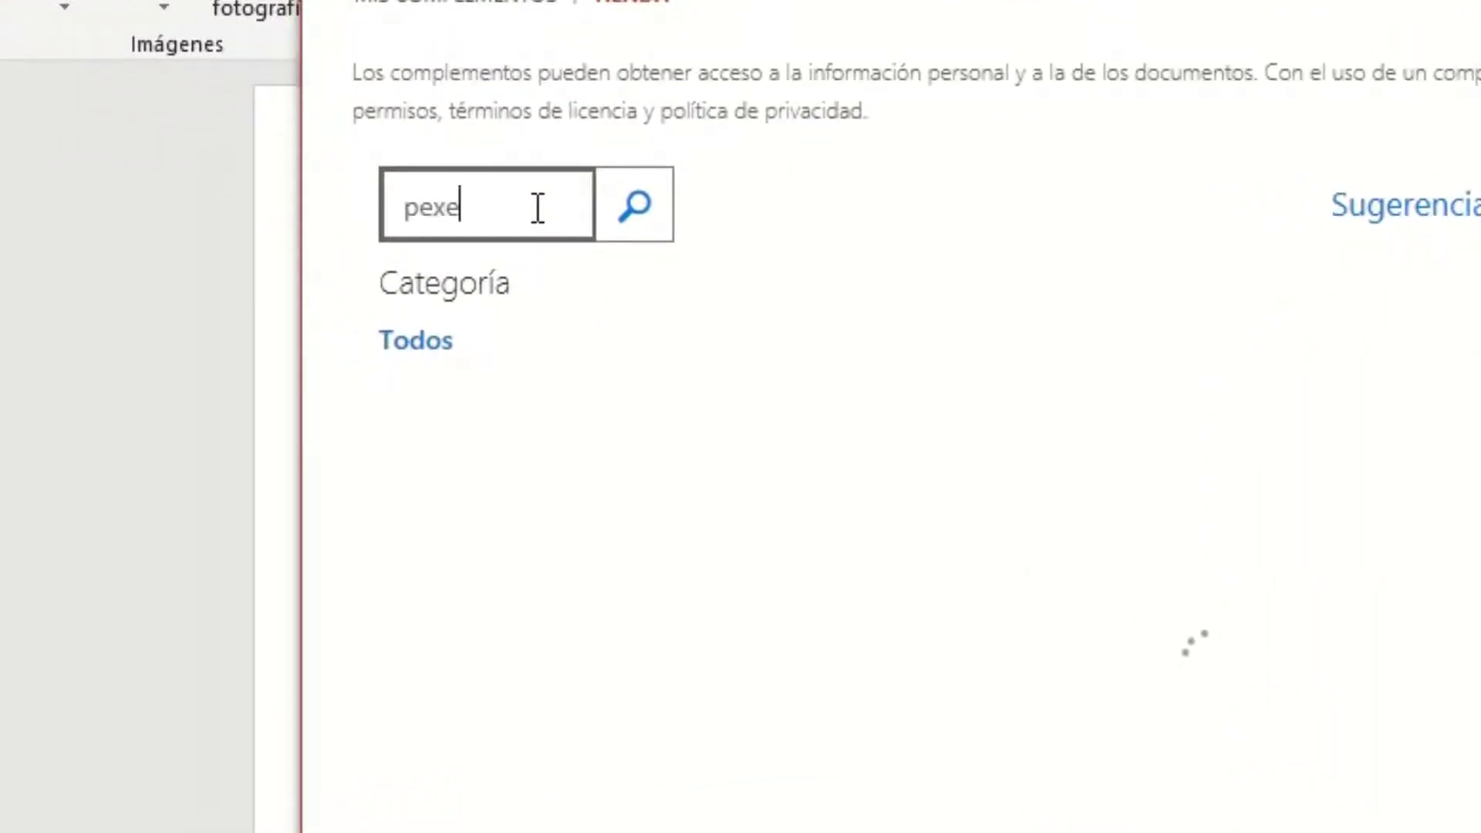
type("ls")
left_click(647, 218)
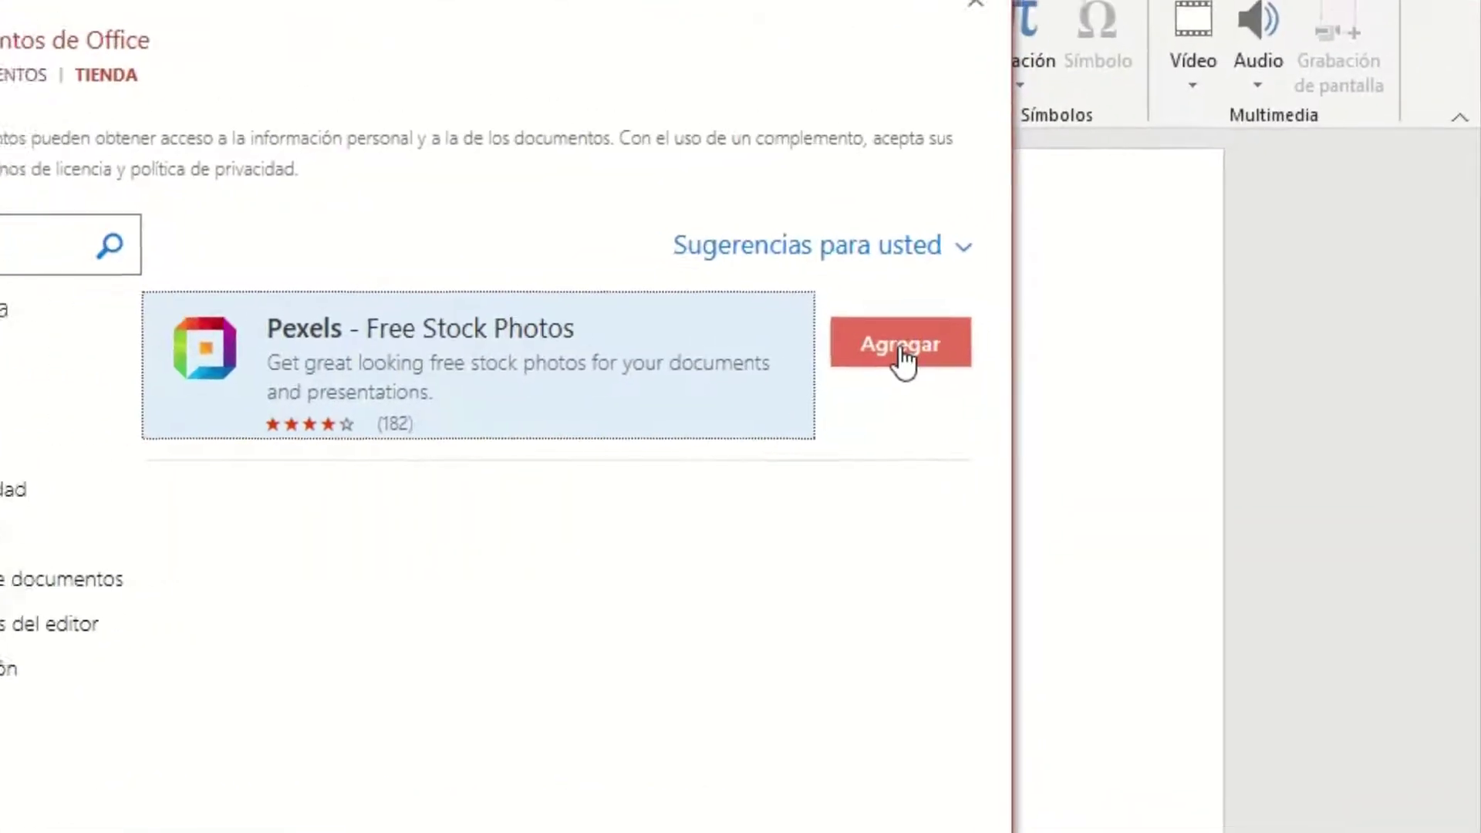
Add the Pexels add-in, accepting its license terms to complete the installation.
left_click(1008, 363)
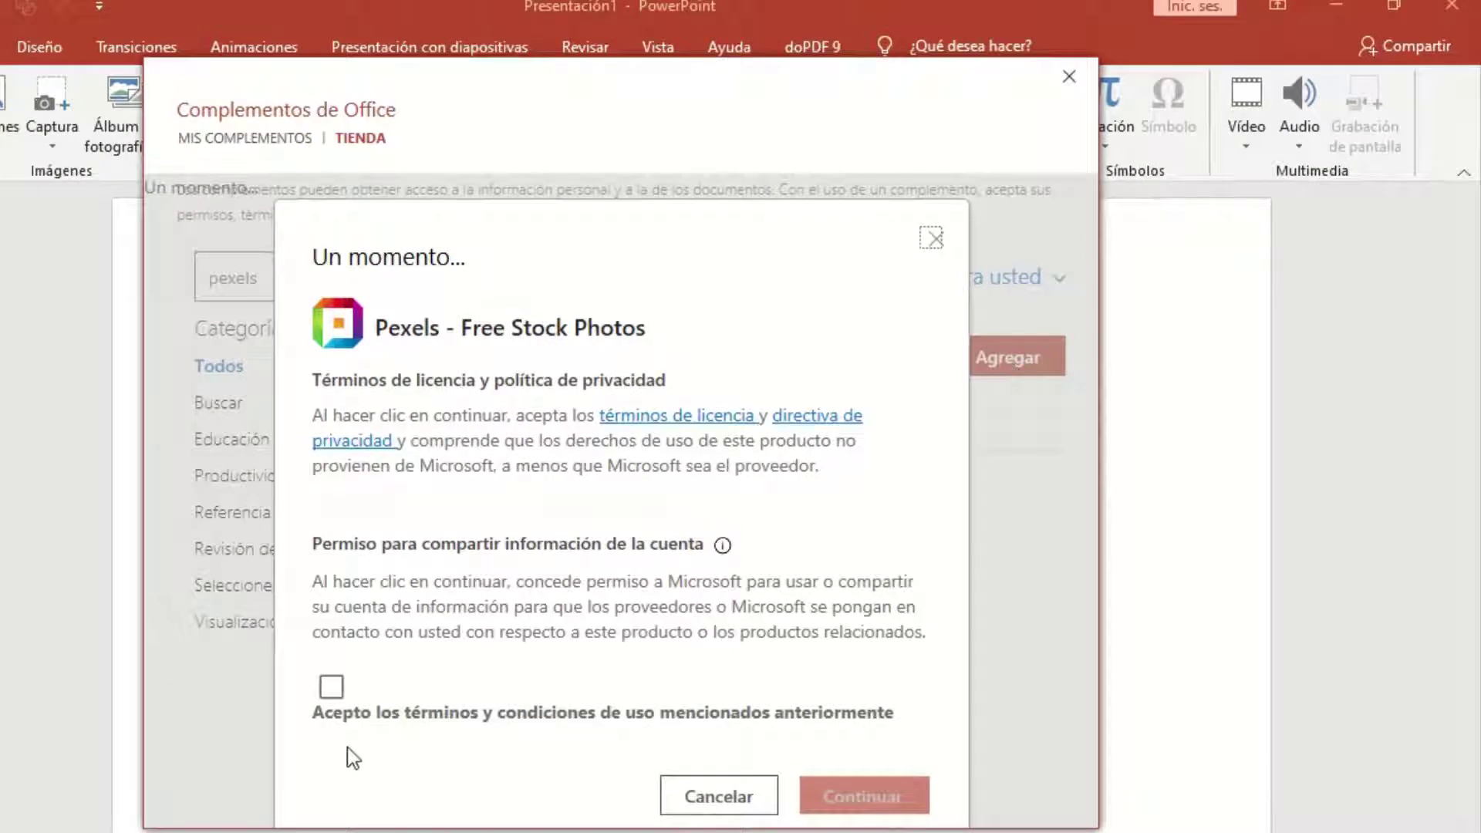
left_click(331, 688)
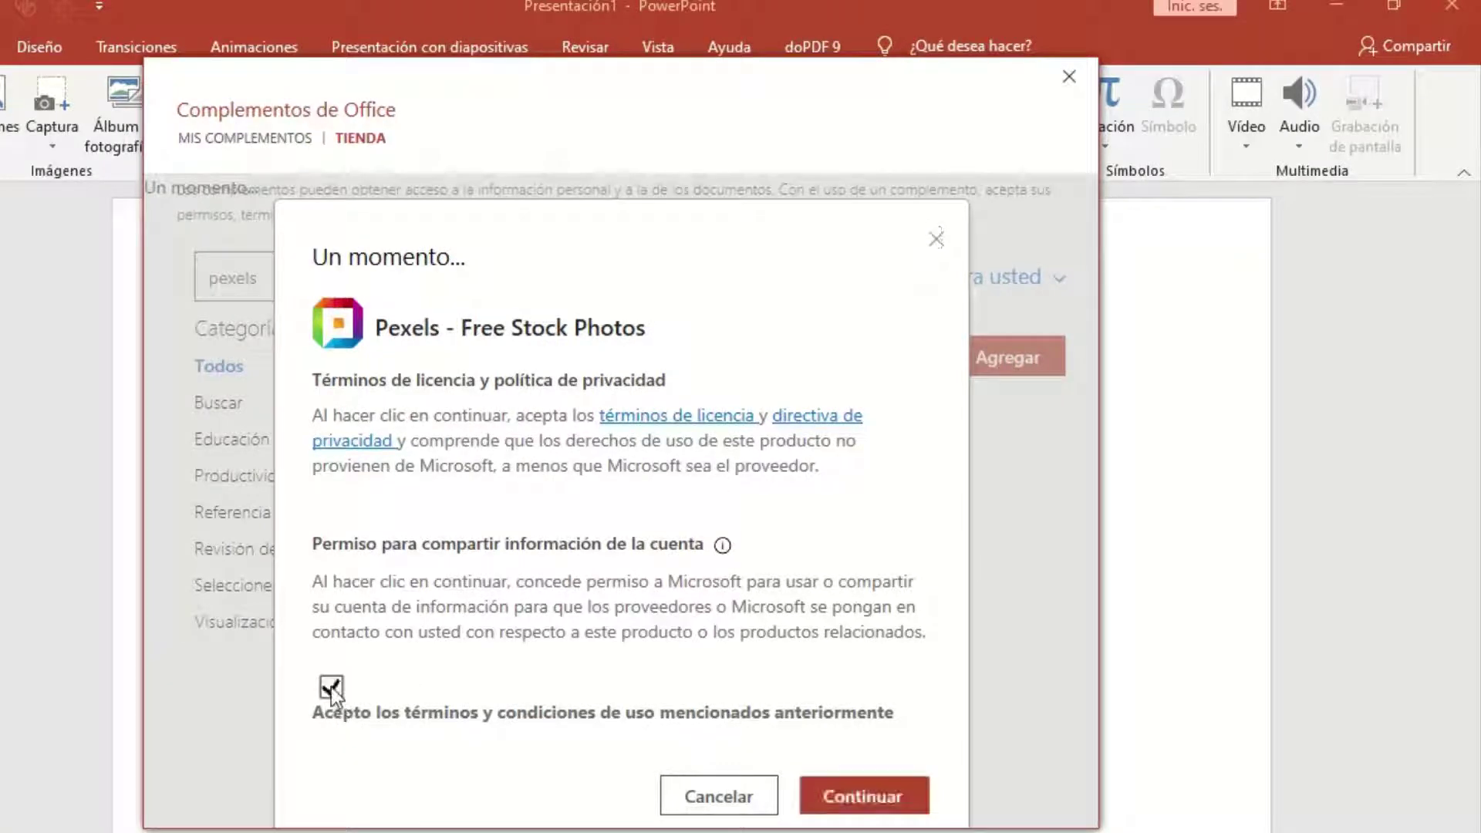
left_click(854, 799)
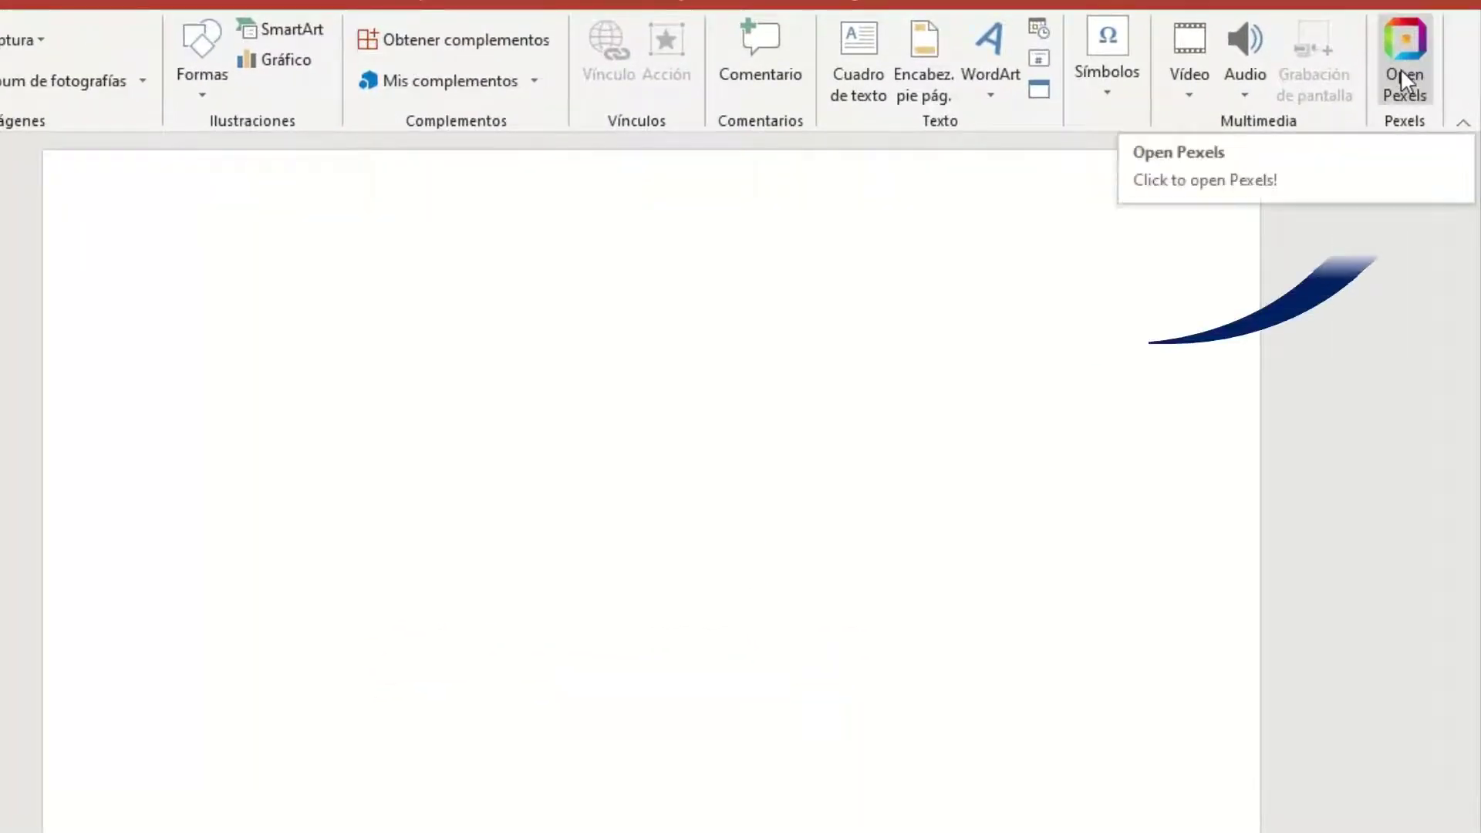
Open the Pexels panel from the Insert ribbon and search for 'arboles' photos.
left_click(1399, 67)
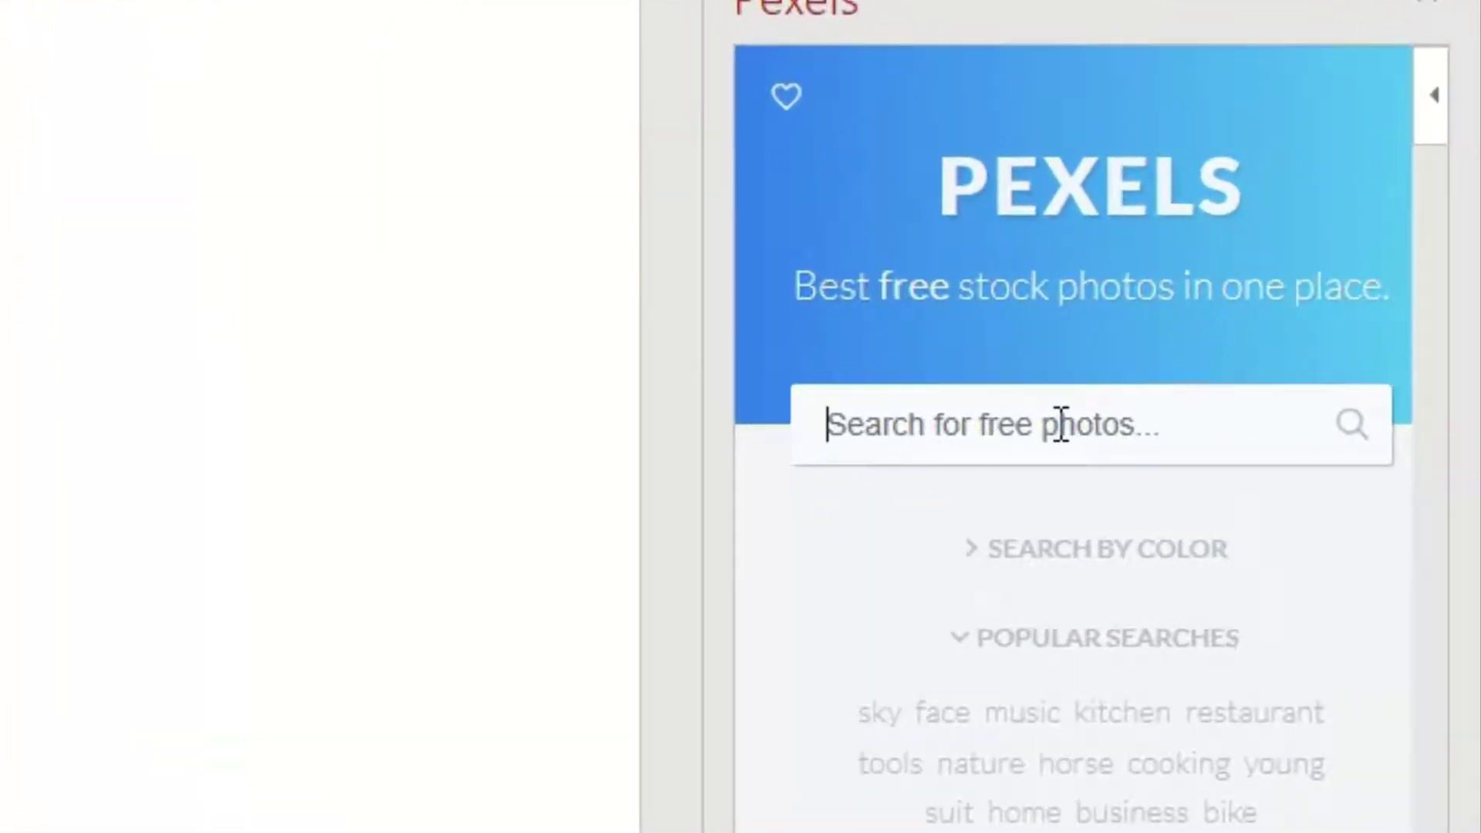
left_click(1061, 425)
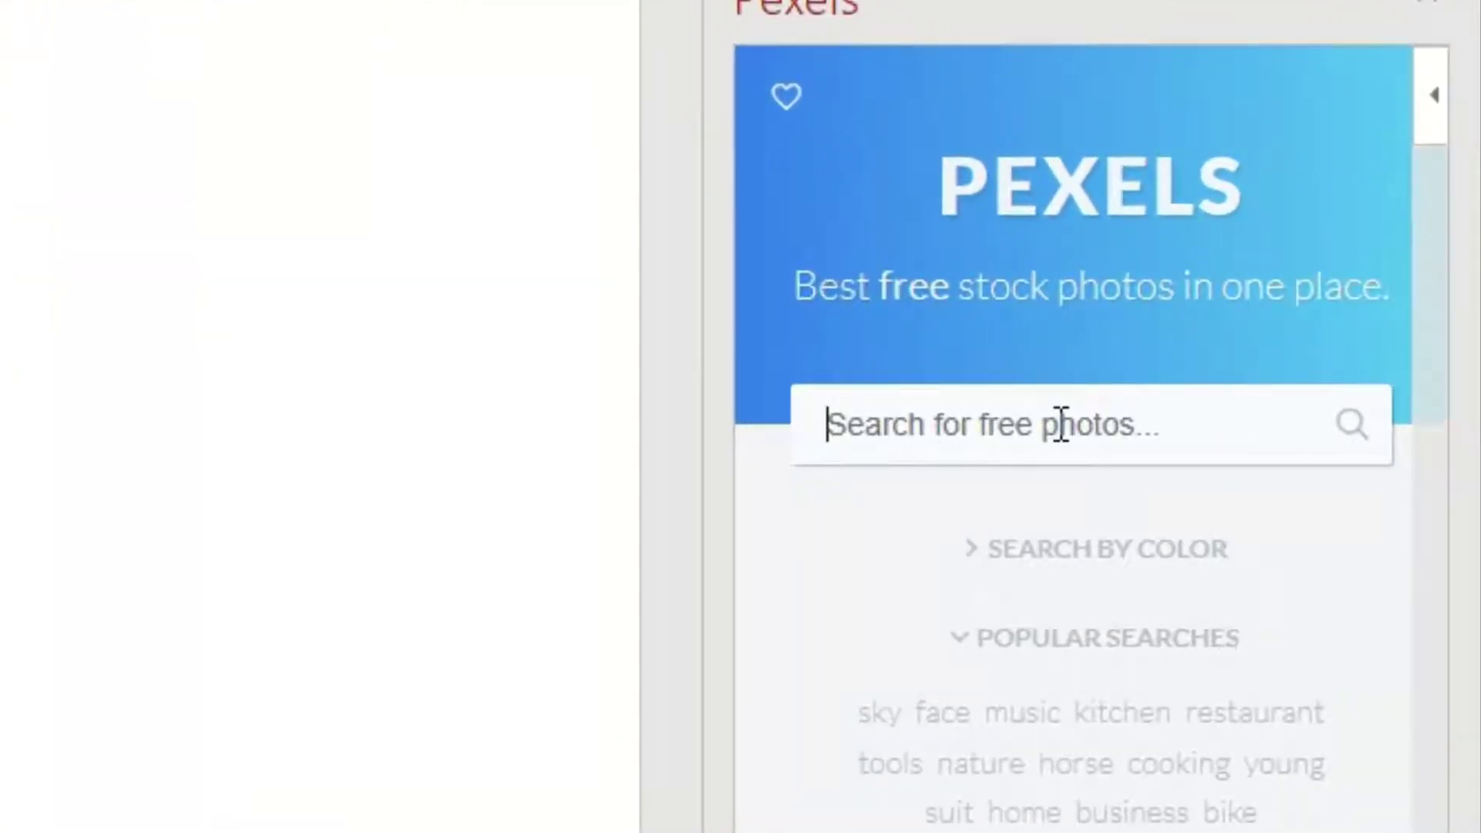
type("arbole")
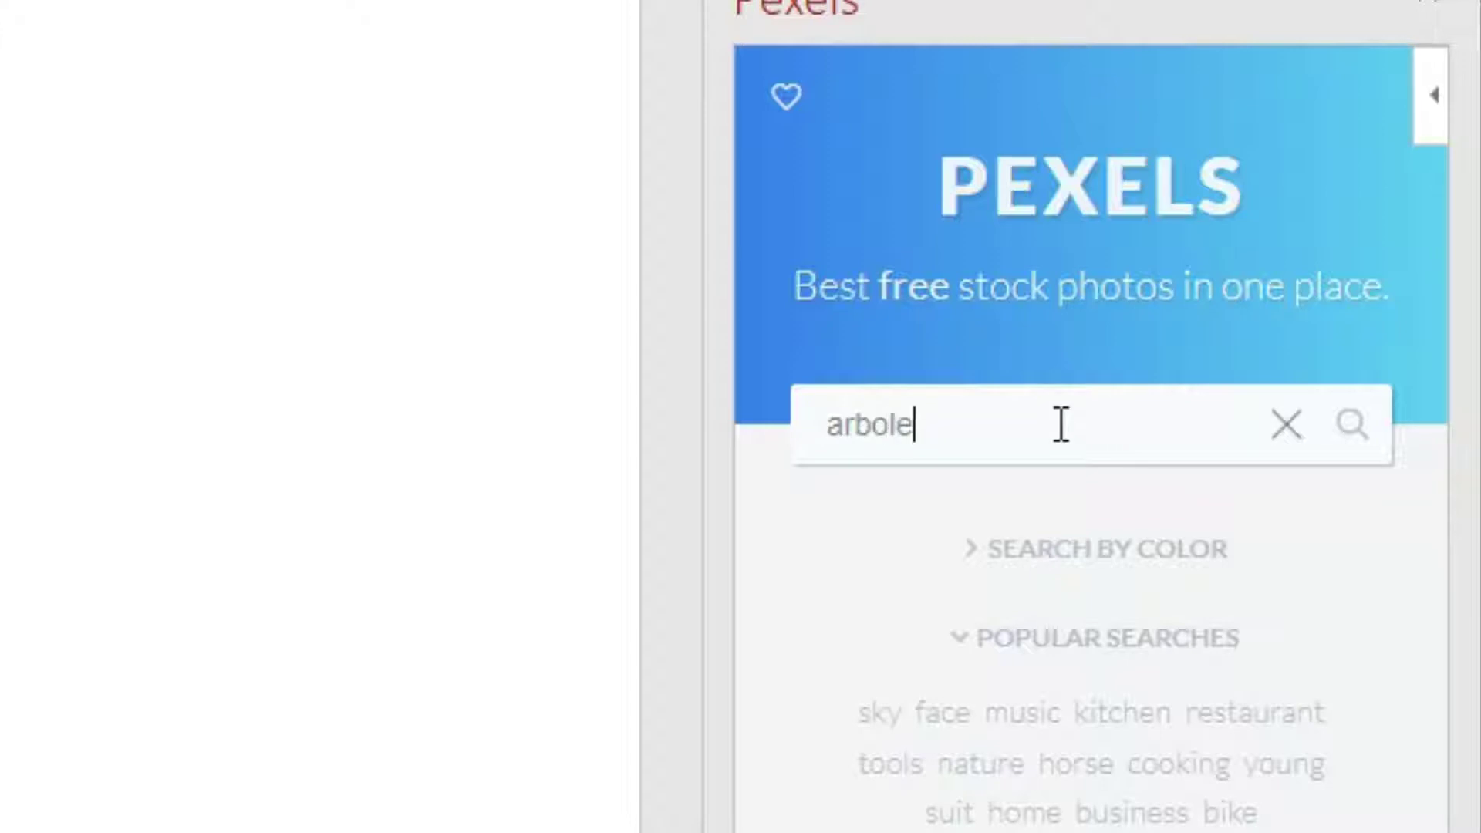
type("s")
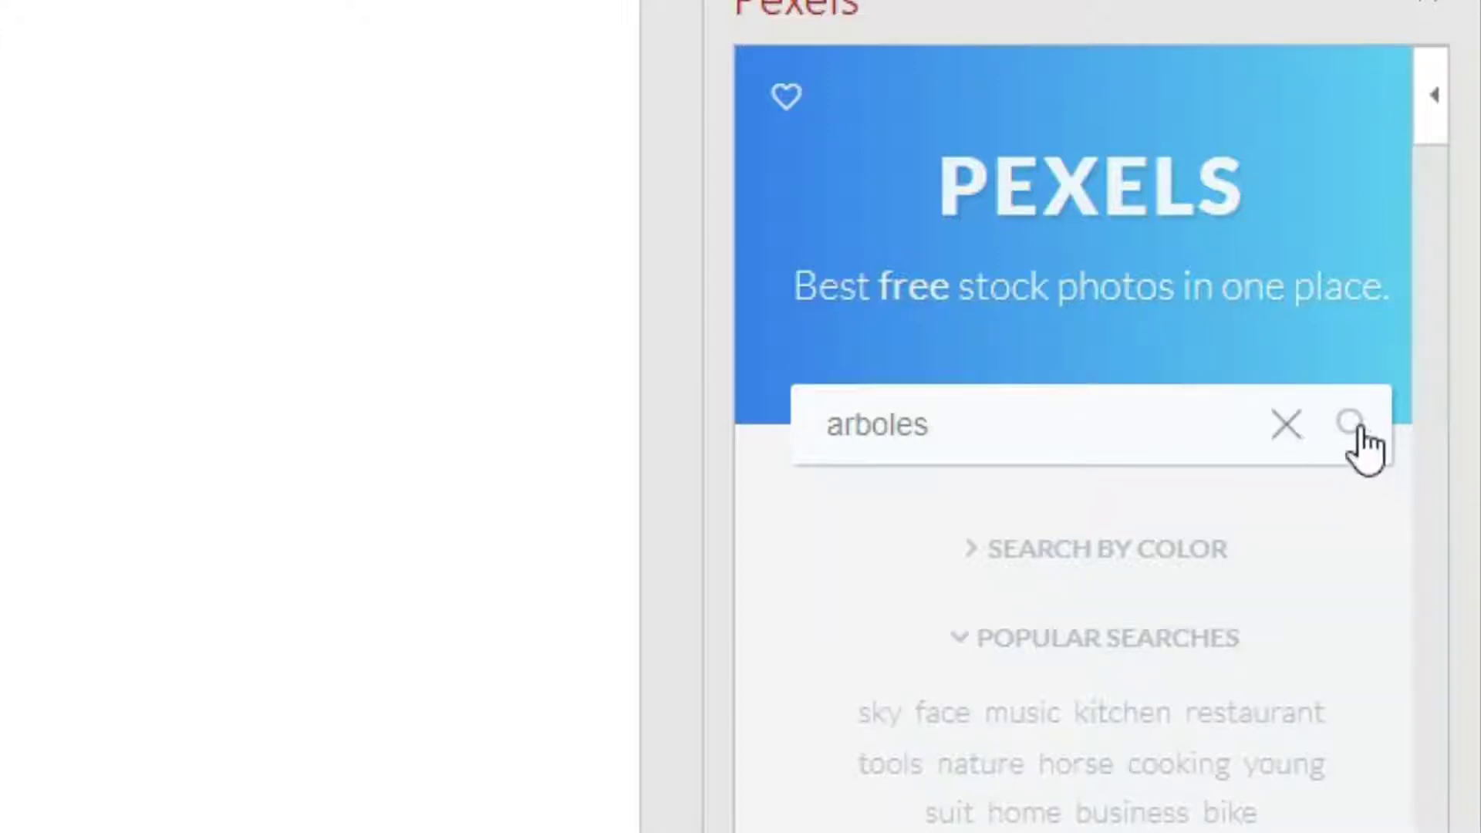
left_click(1359, 426)
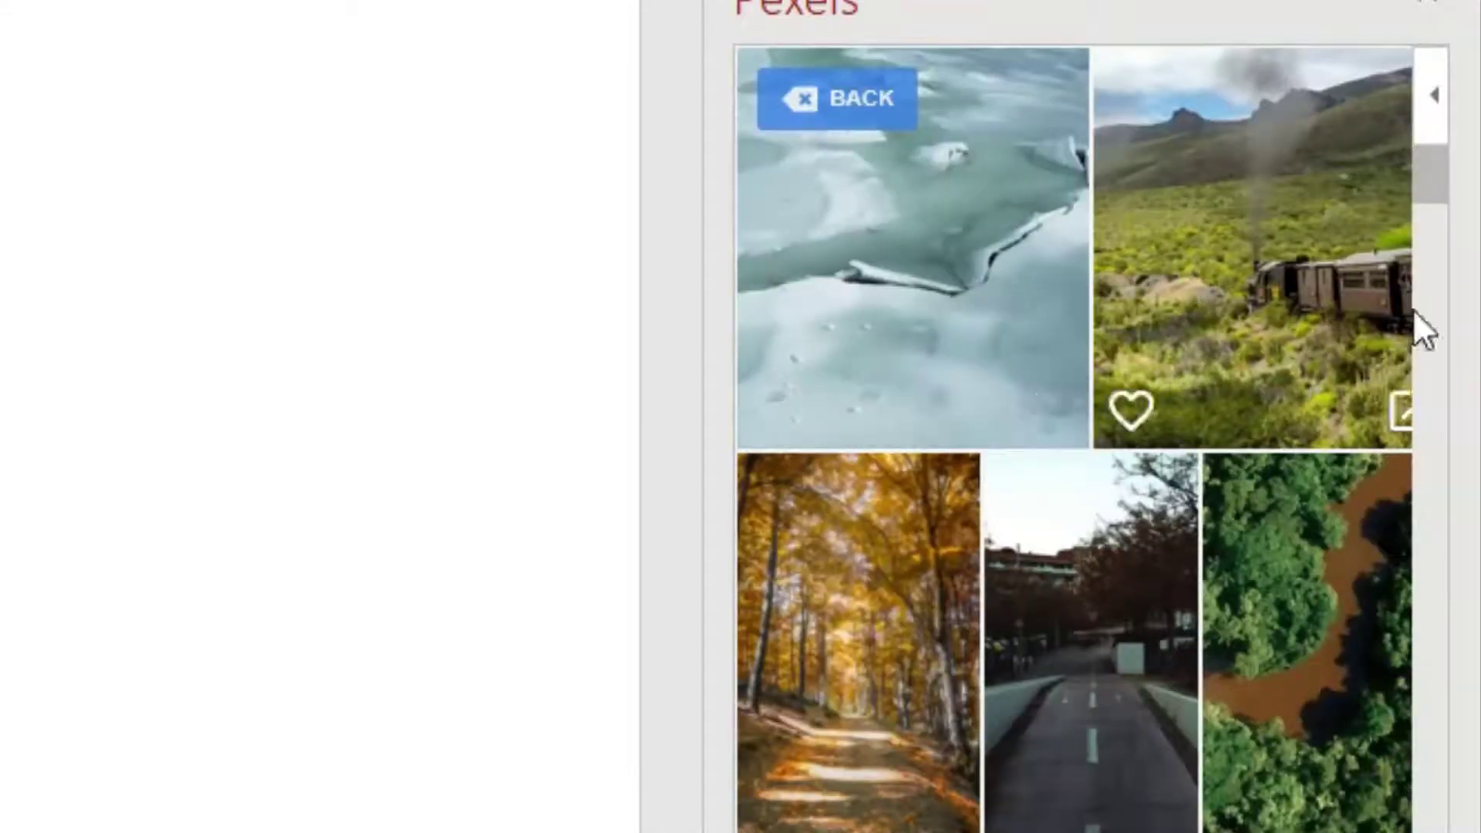
mouse_move(1441, 174)
left_mouse_down()
mouse_move(1360, 496)
mouse_move(1380, 475)
mouse_move(1372, 545)
mouse_move(1369, 472)
left_mouse_up()
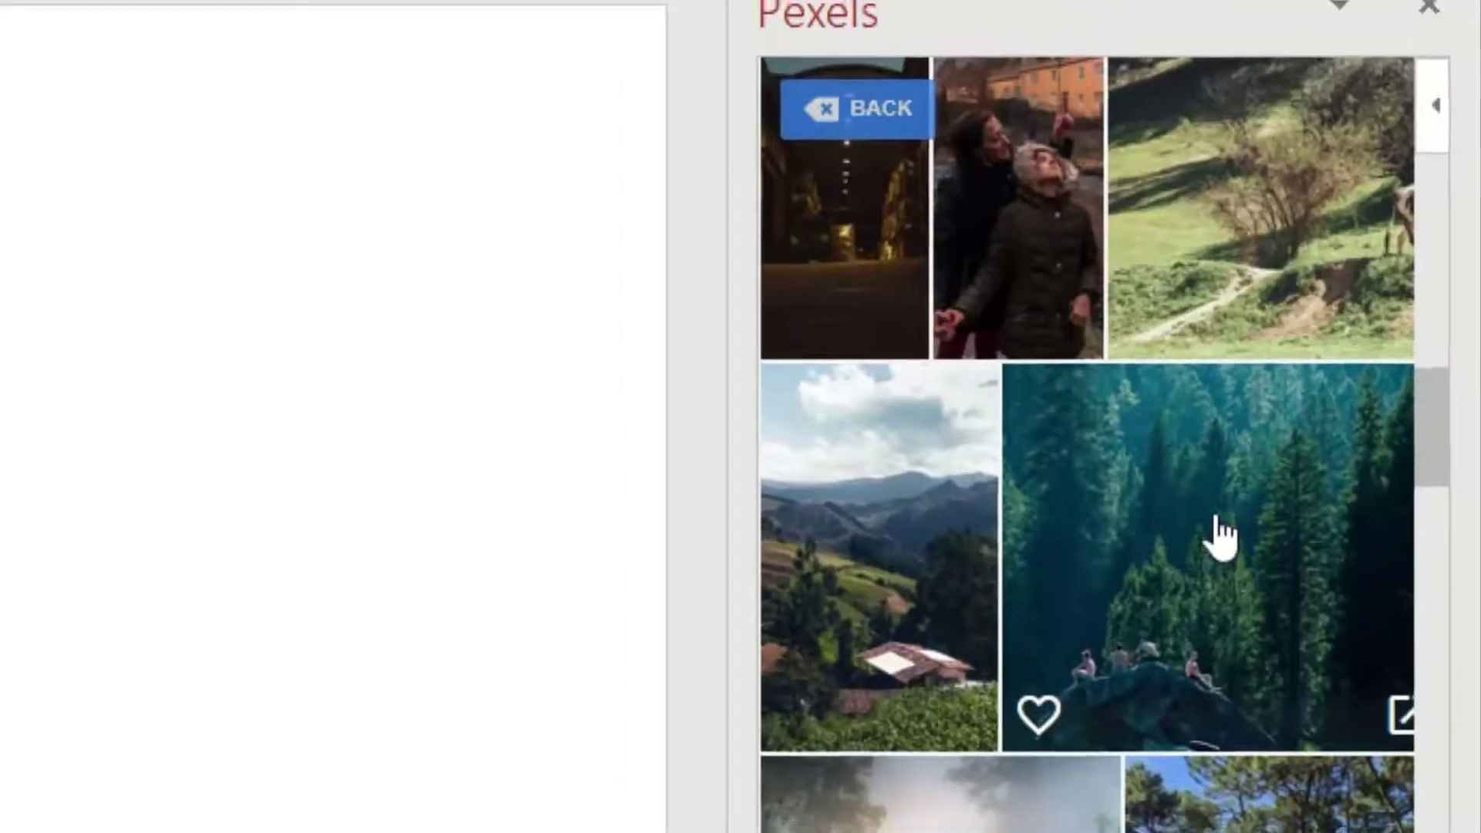
Insert the forest photo with people on a rock, shrink it and move it up on the left.
left_click(1157, 501)
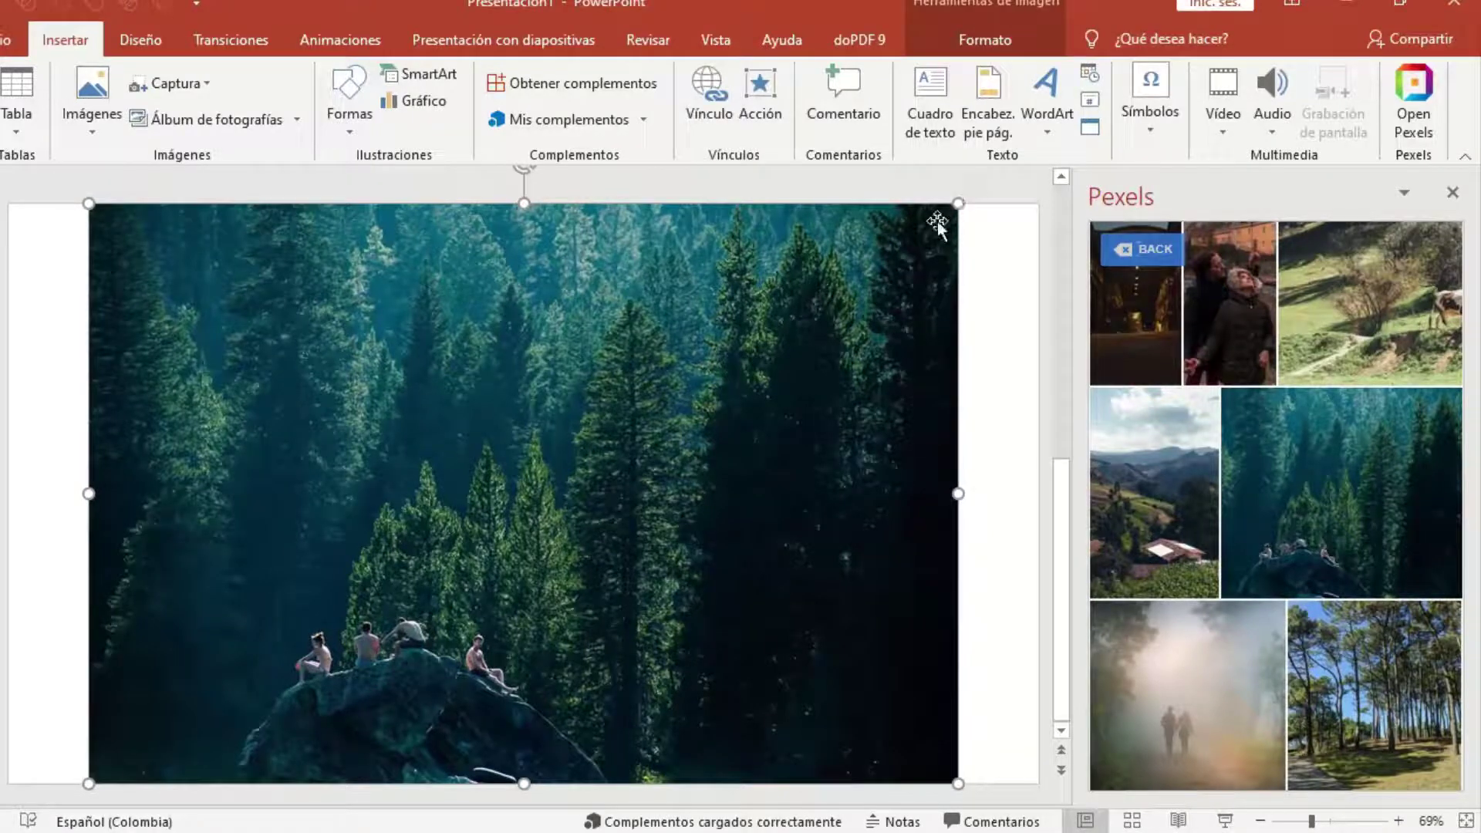
left_click(958, 206)
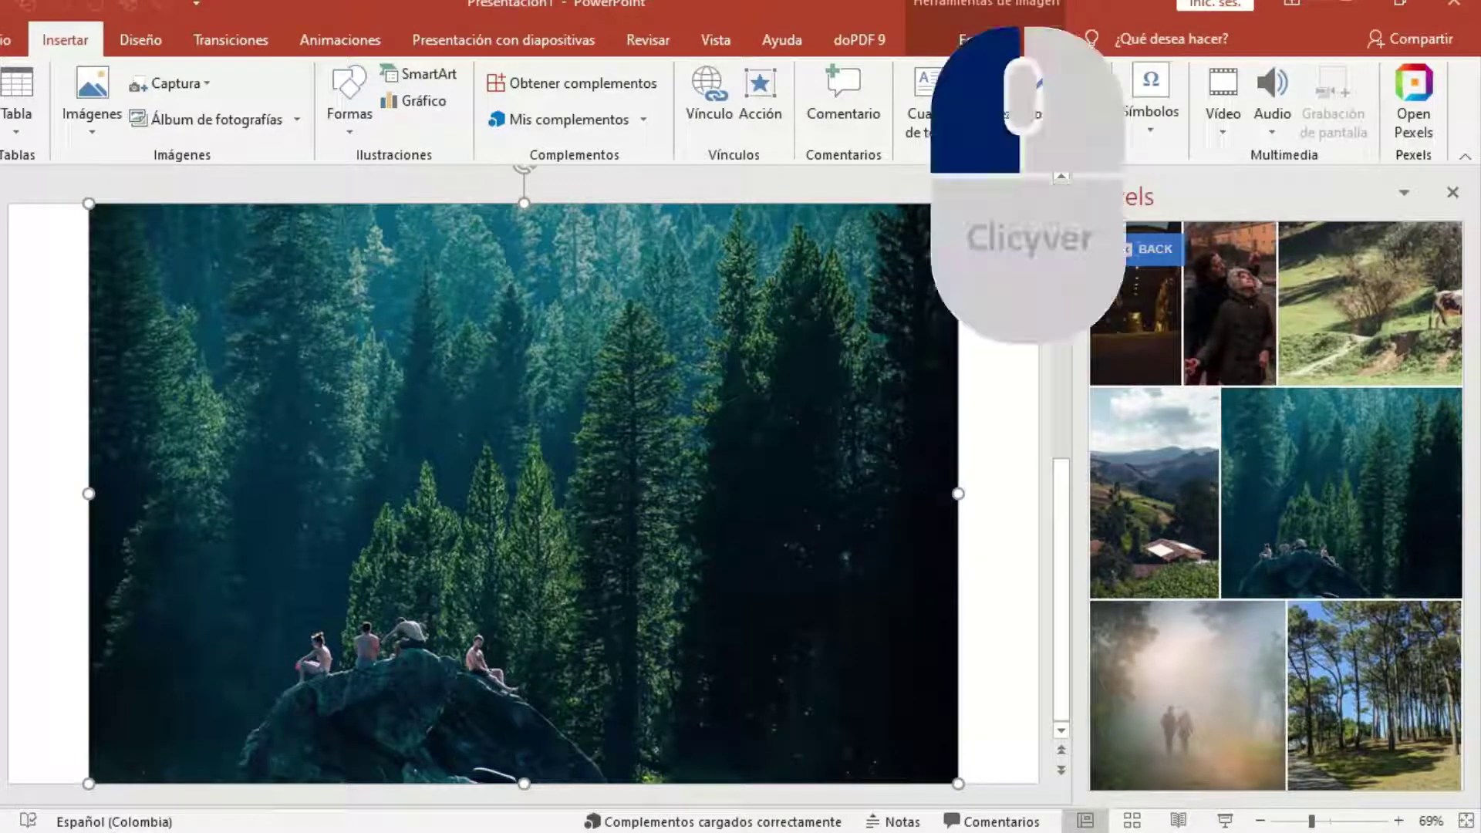
left_click(958, 206)
left_click_drag(959, 204, 441, 491)
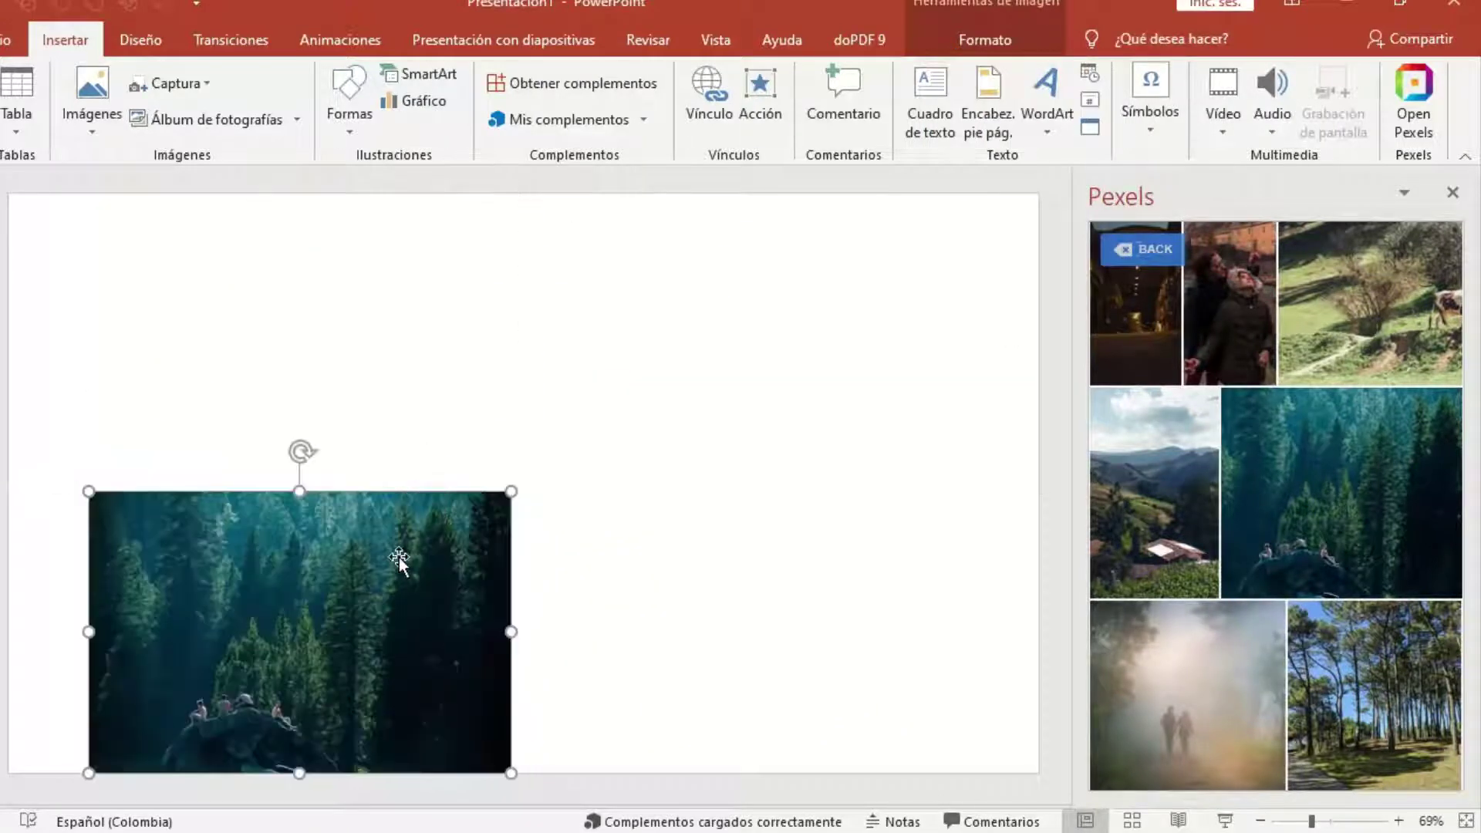
mouse_move(397, 559)
left_mouse_down()
mouse_move(391, 394)
mouse_move(332, 273)
left_mouse_up()
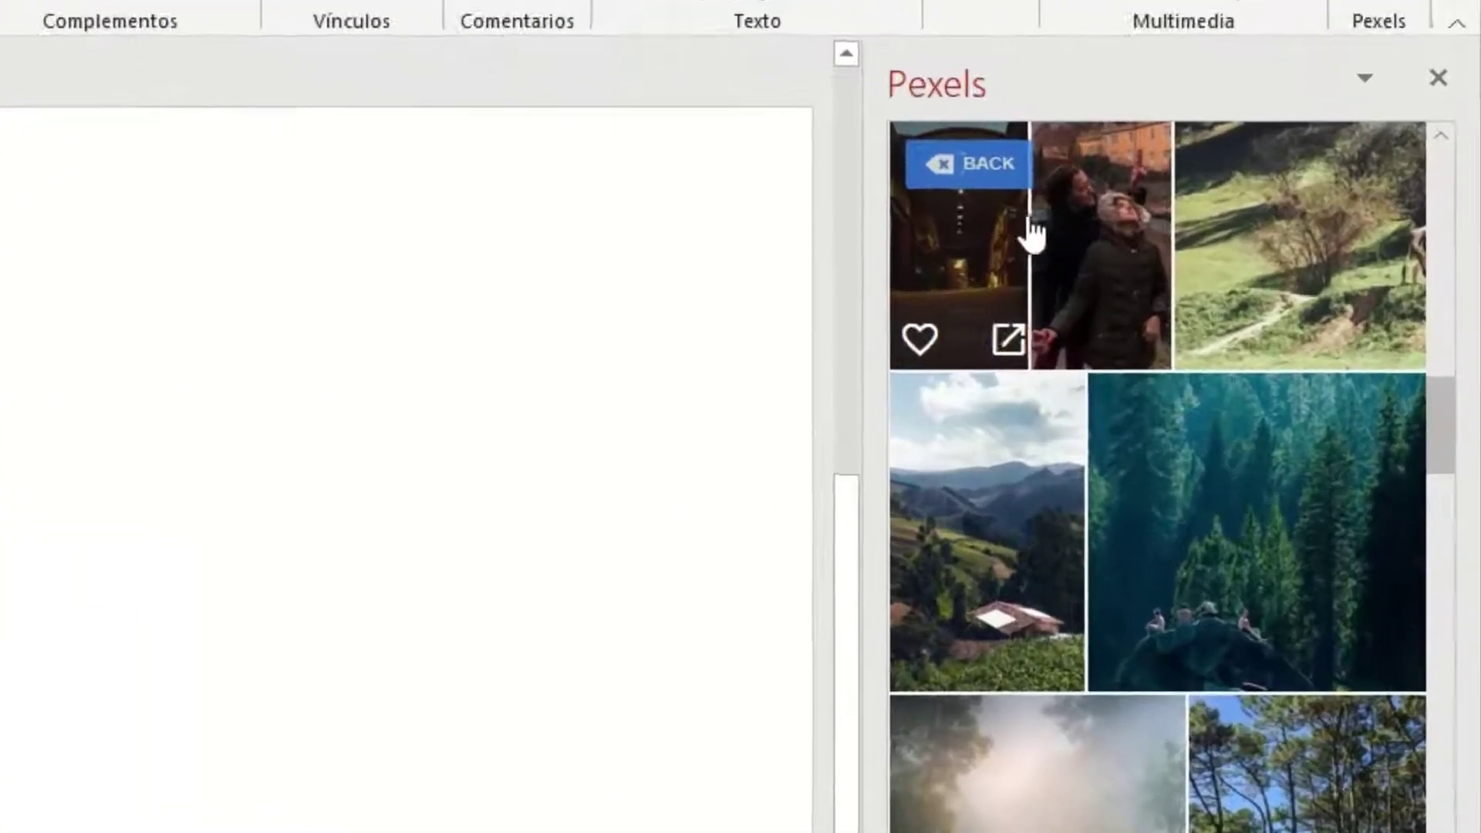
Search Pexels for 'ballena' and insert the whale photo onto the slide.
left_click(946, 159)
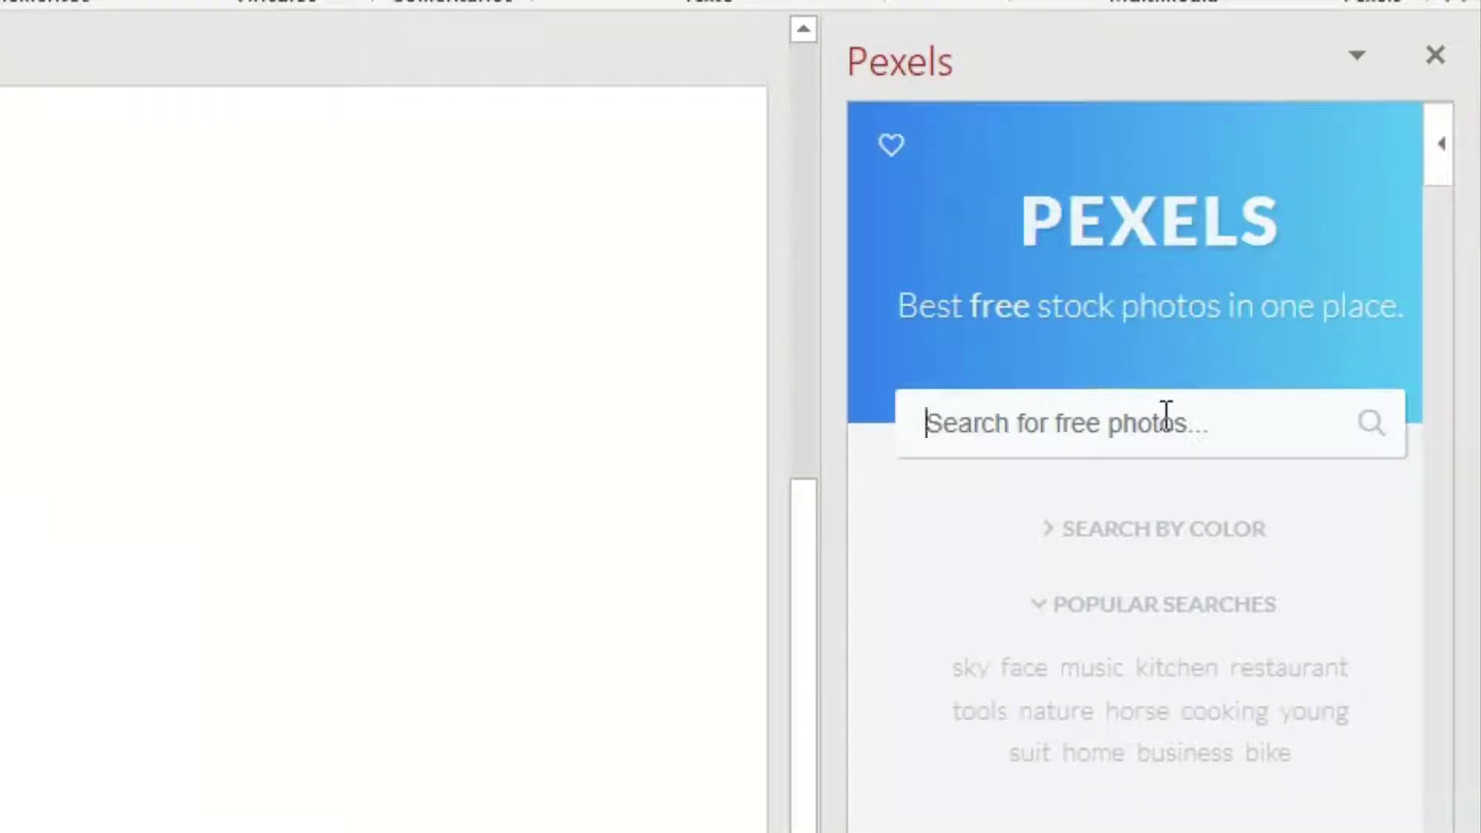
type("ball")
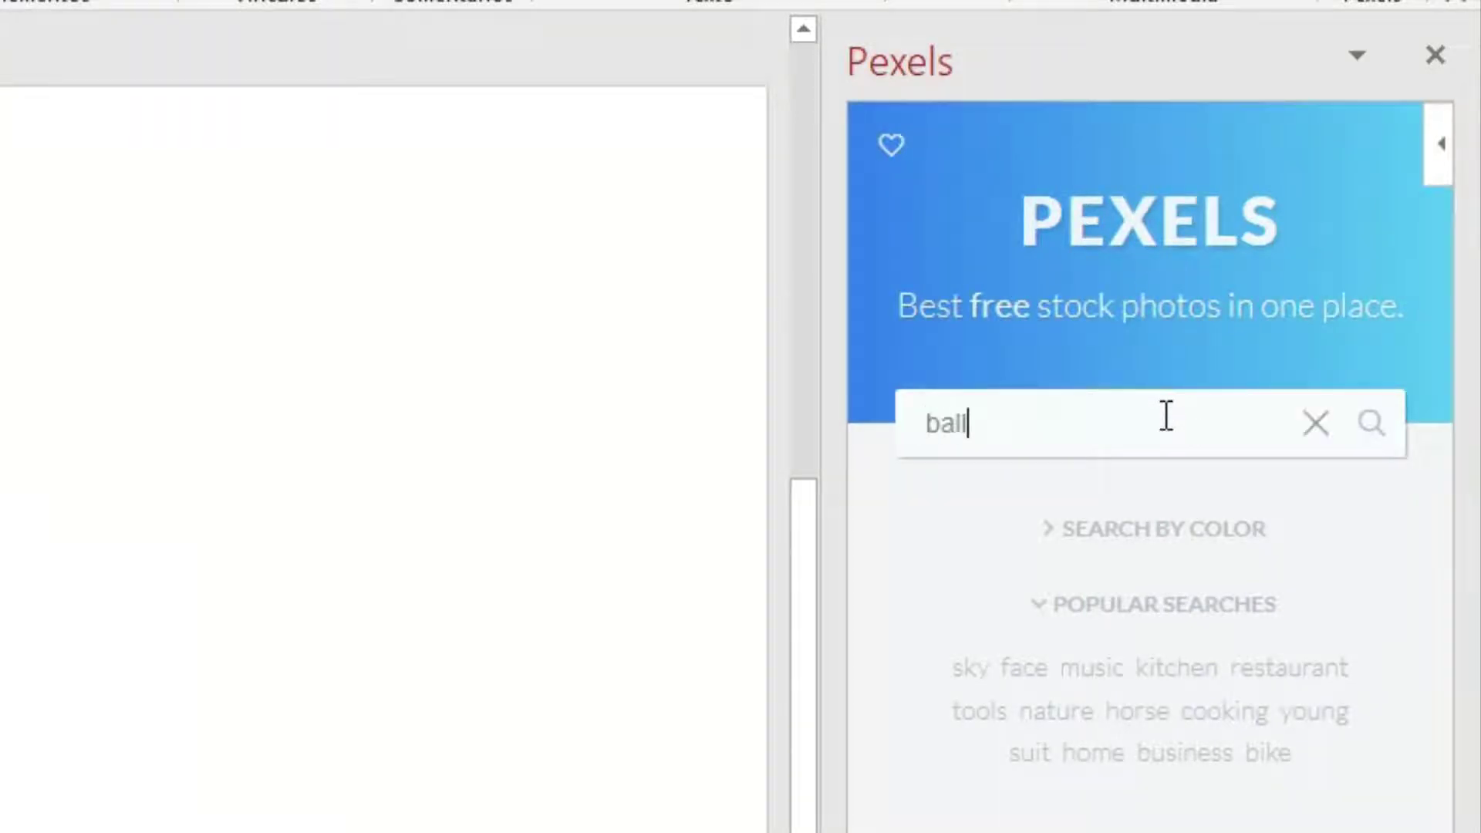
type("enas")
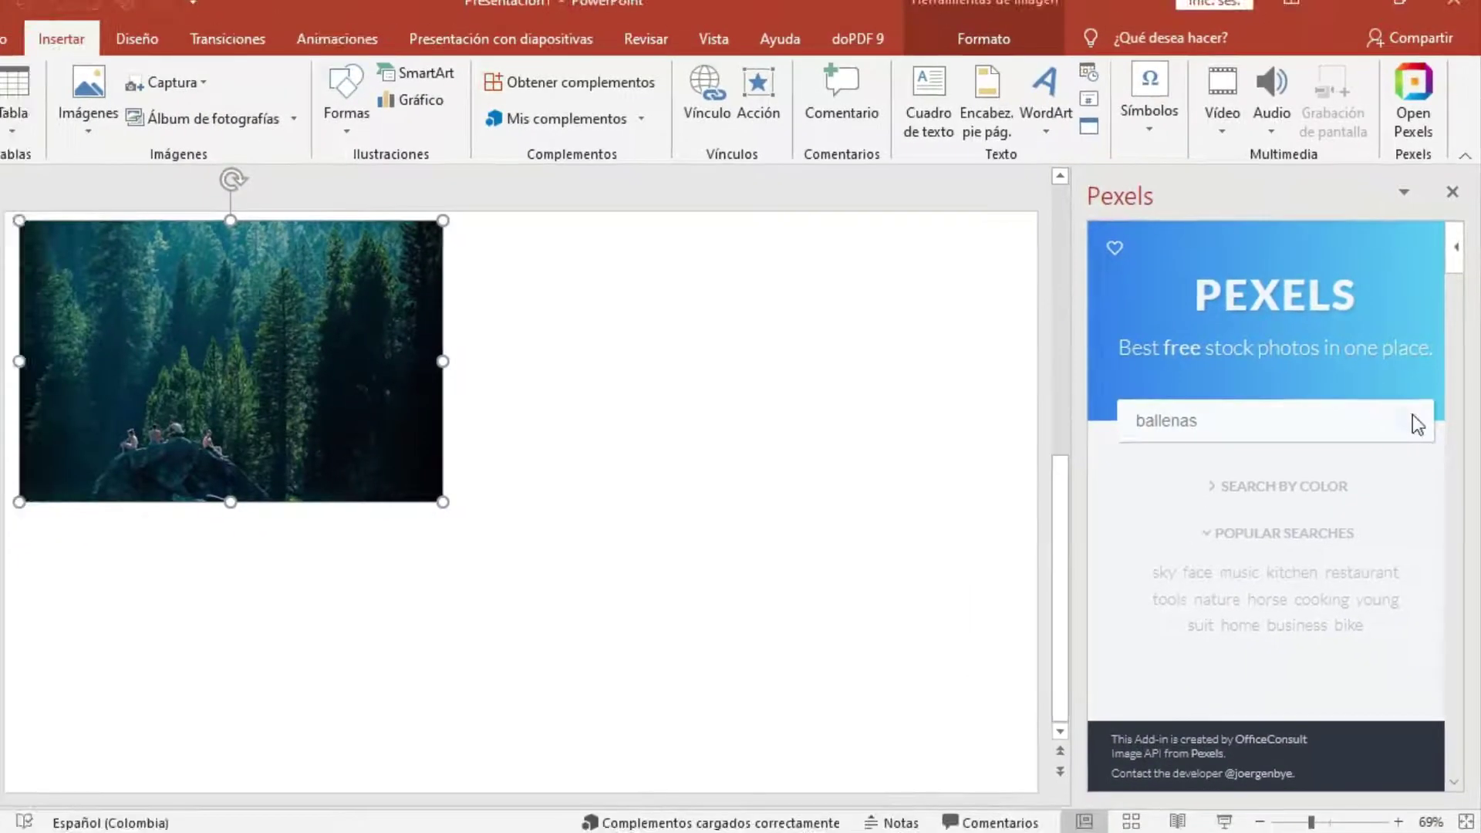
left_click(1412, 416)
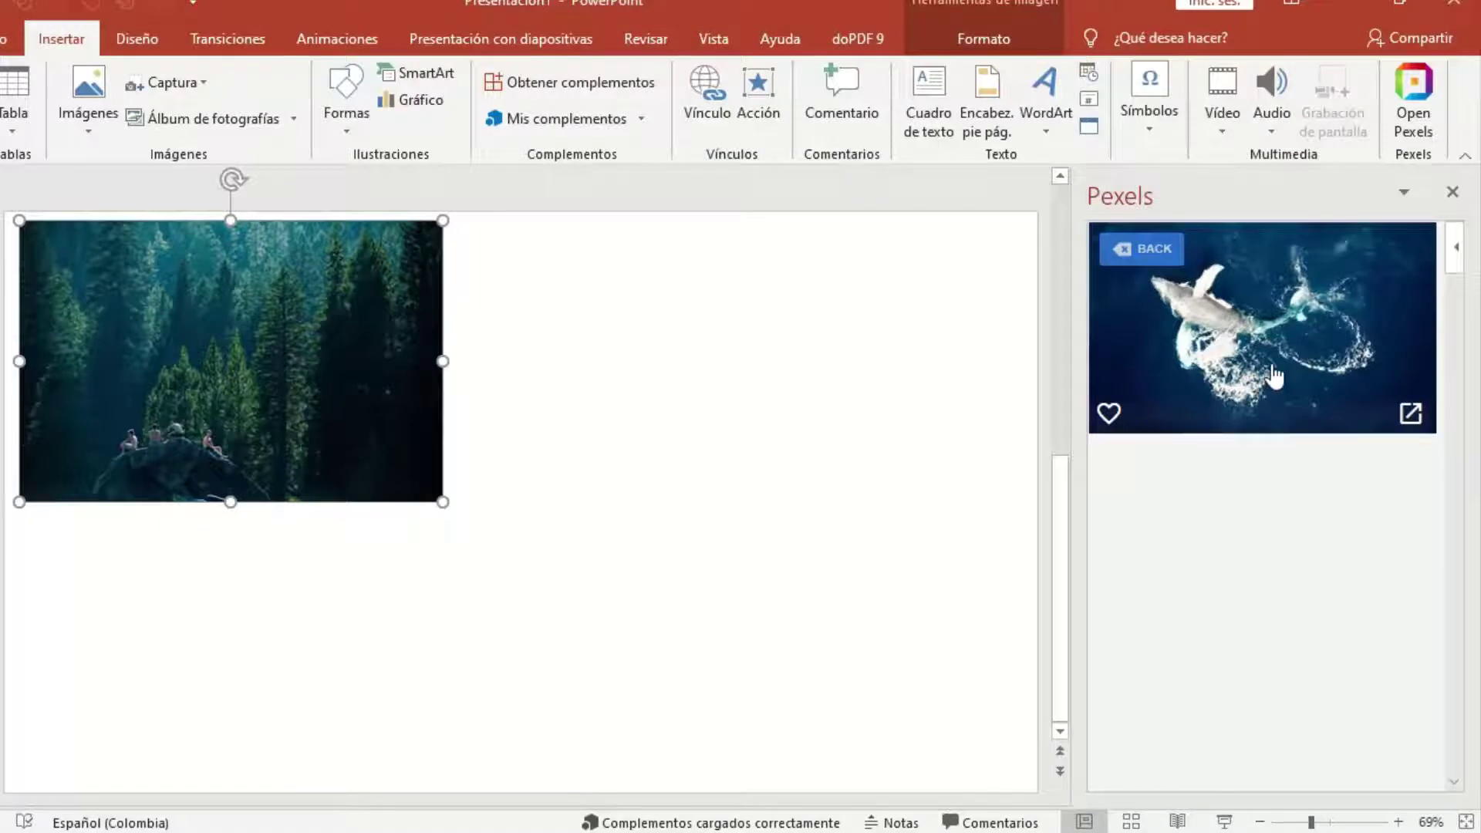
left_click(1254, 337)
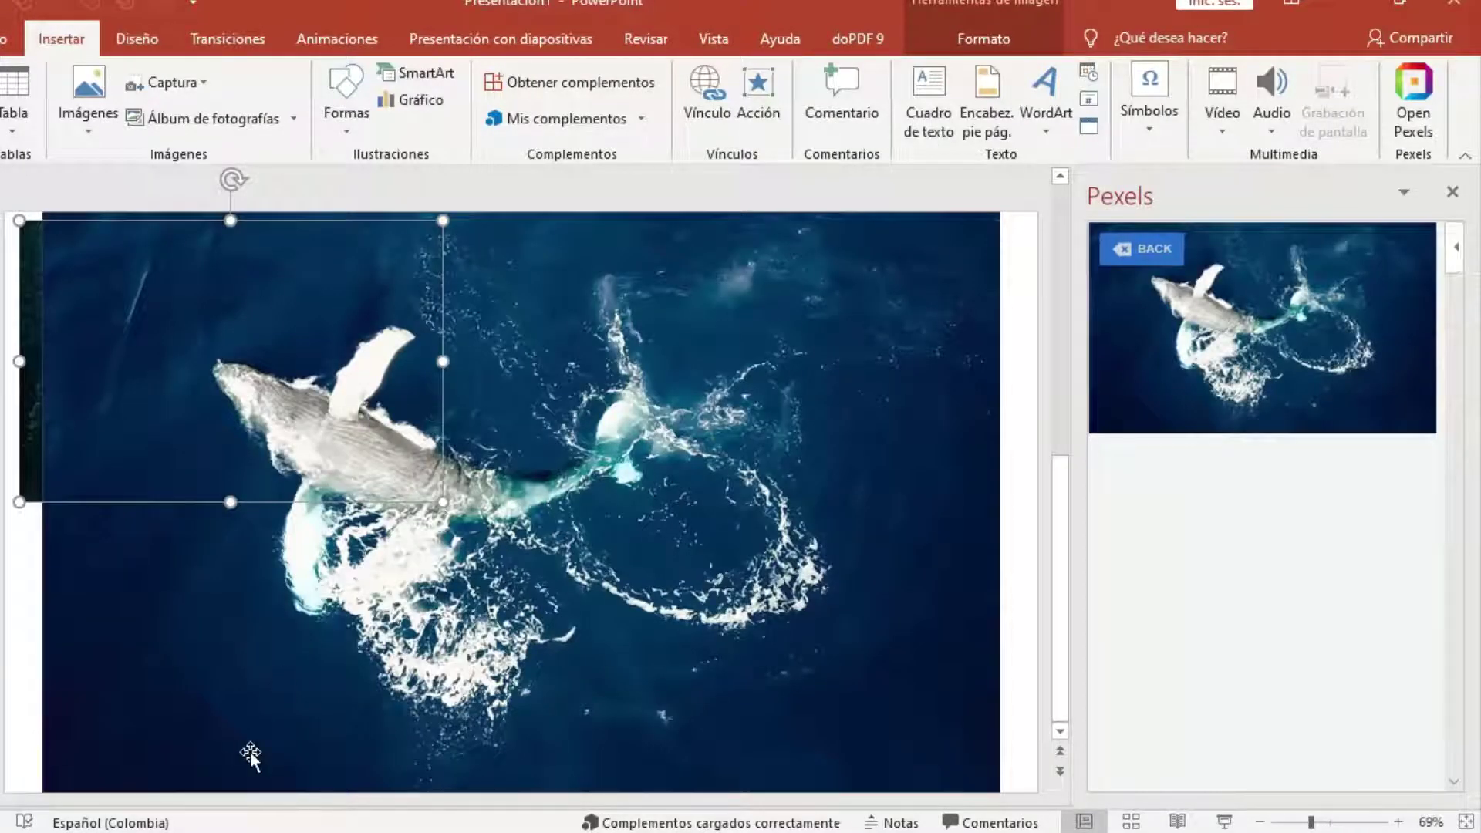
Shrink the whale photo and line it up beside the forest photo along the top.
left_click(284, 681)
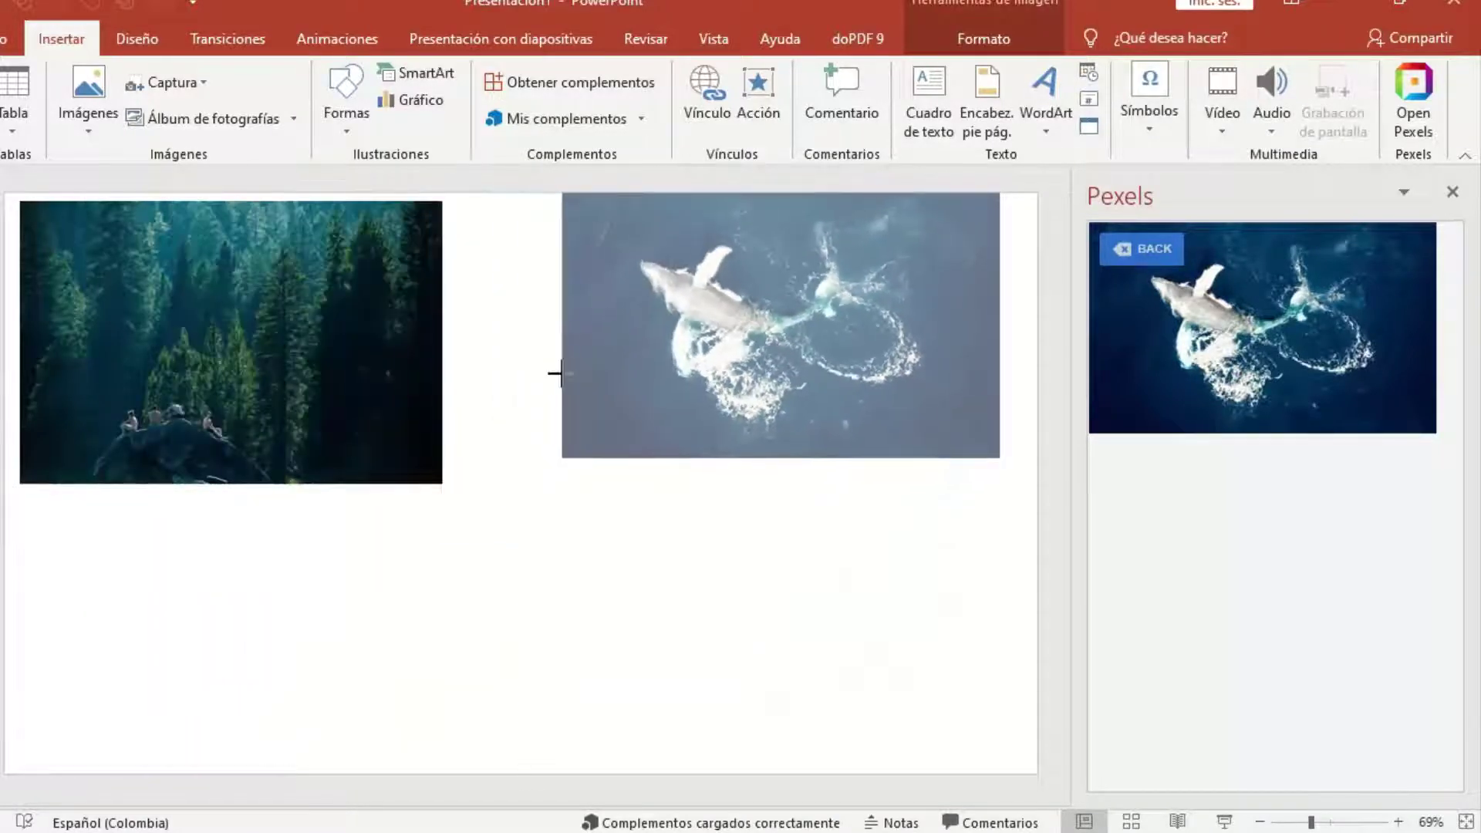
left_click_drag(64, 756, 584, 441)
left_click_drag(711, 378, 670, 393)
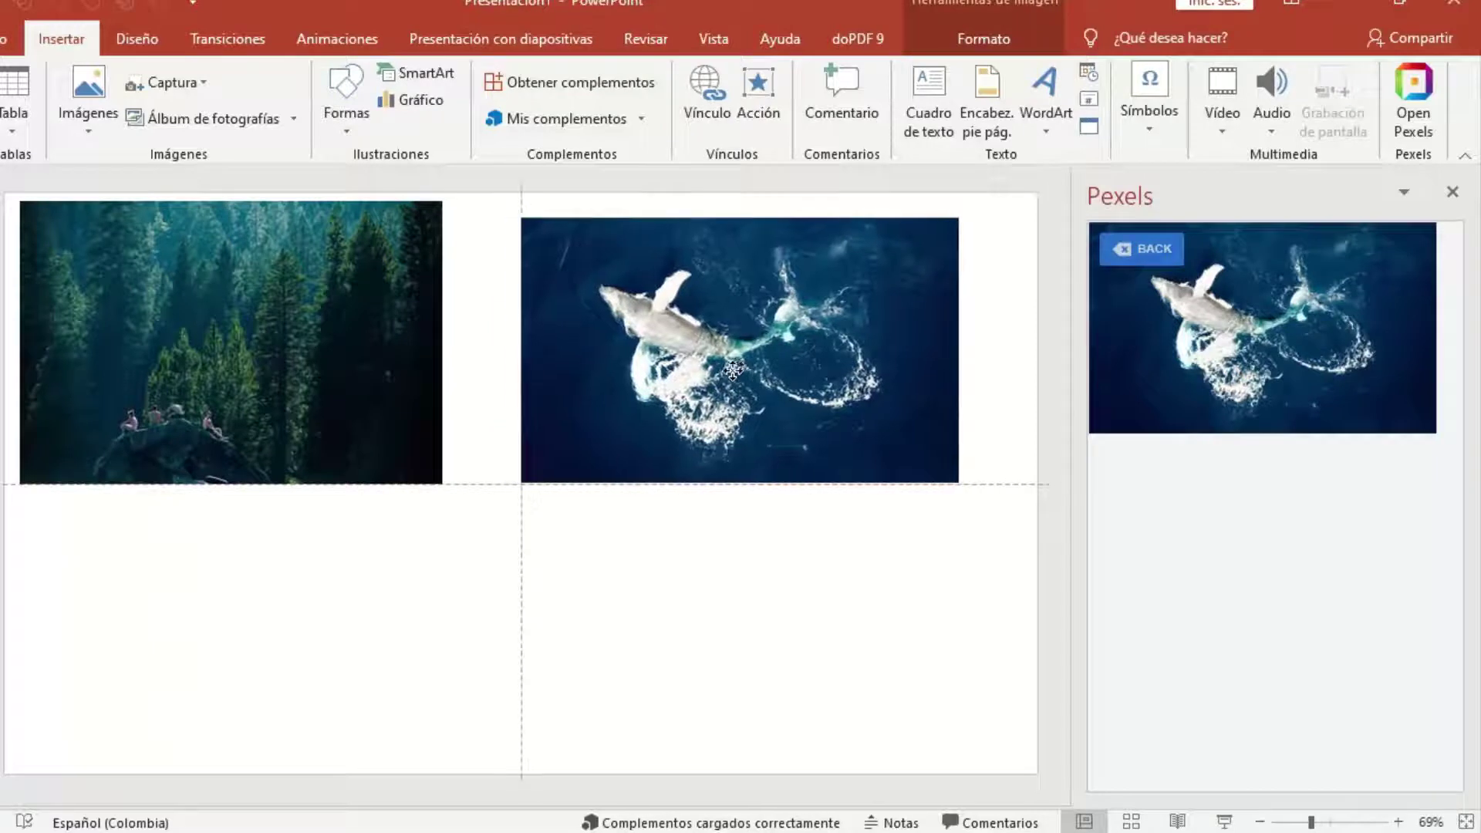
left_click_drag(369, 393, 392, 409)
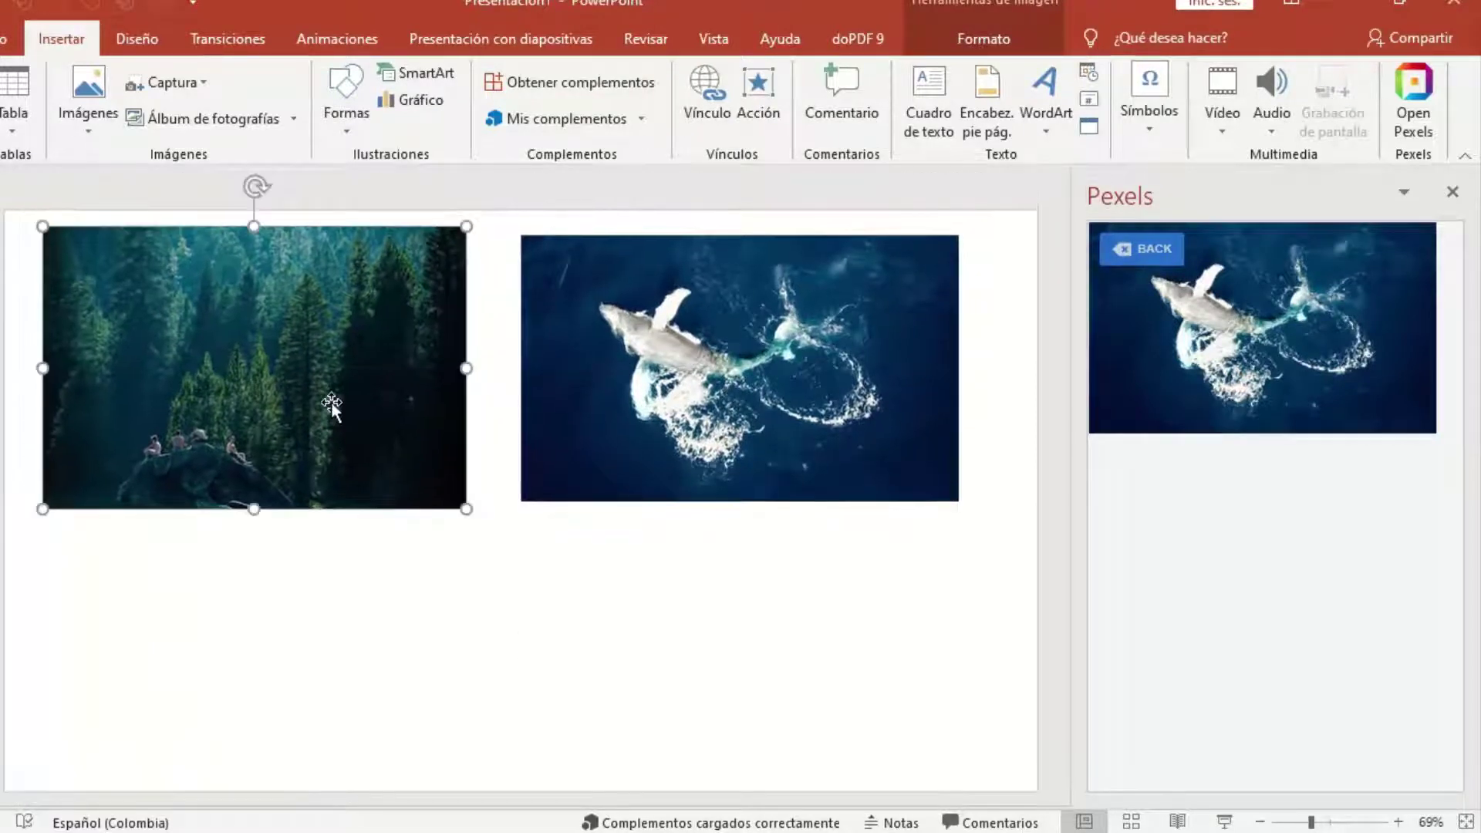
left_click(1134, 259)
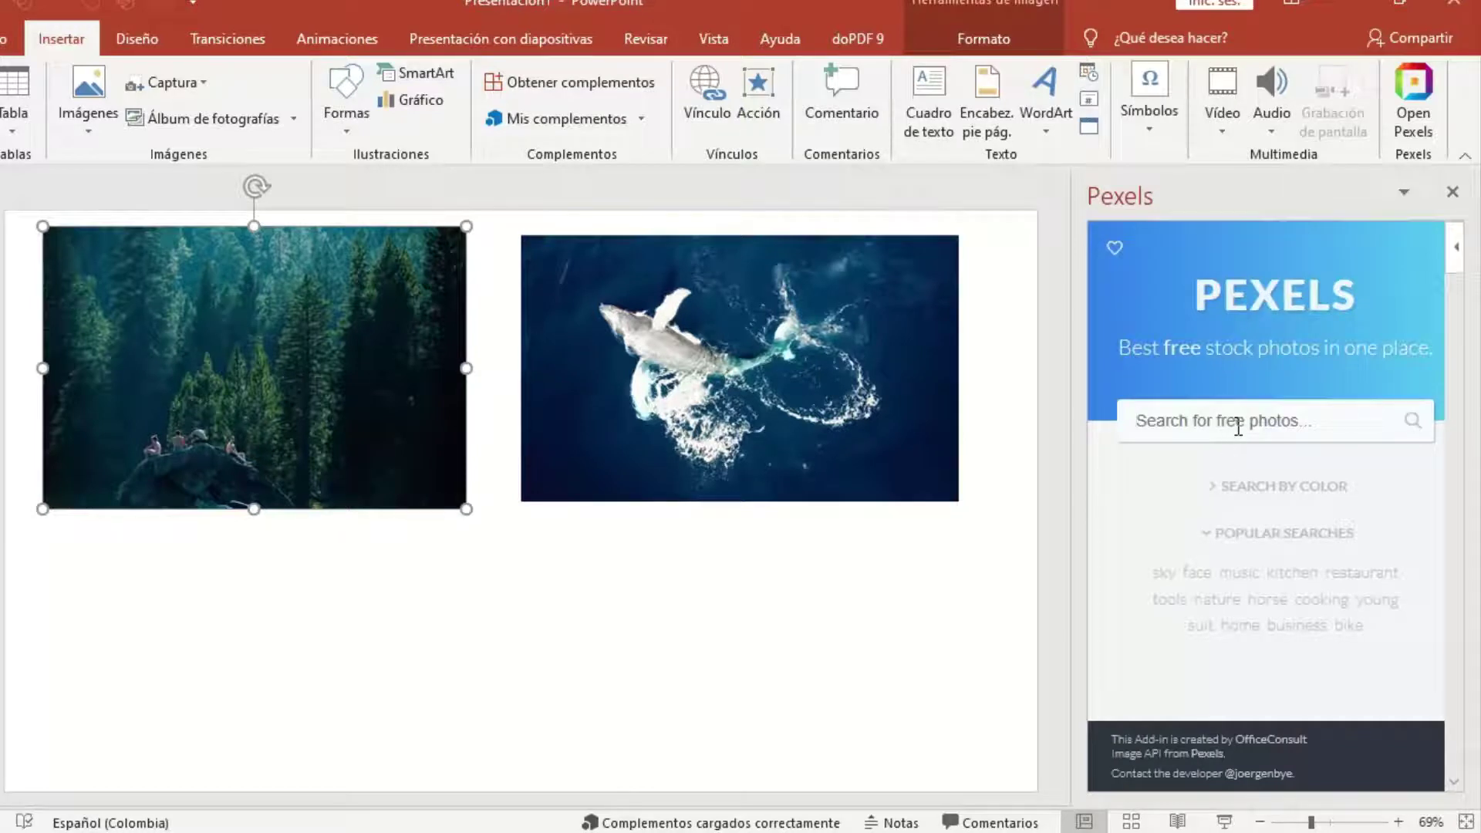
Search Pexels for 'playas' beach photos and scroll through the results.
left_click(1238, 427)
type("playas")
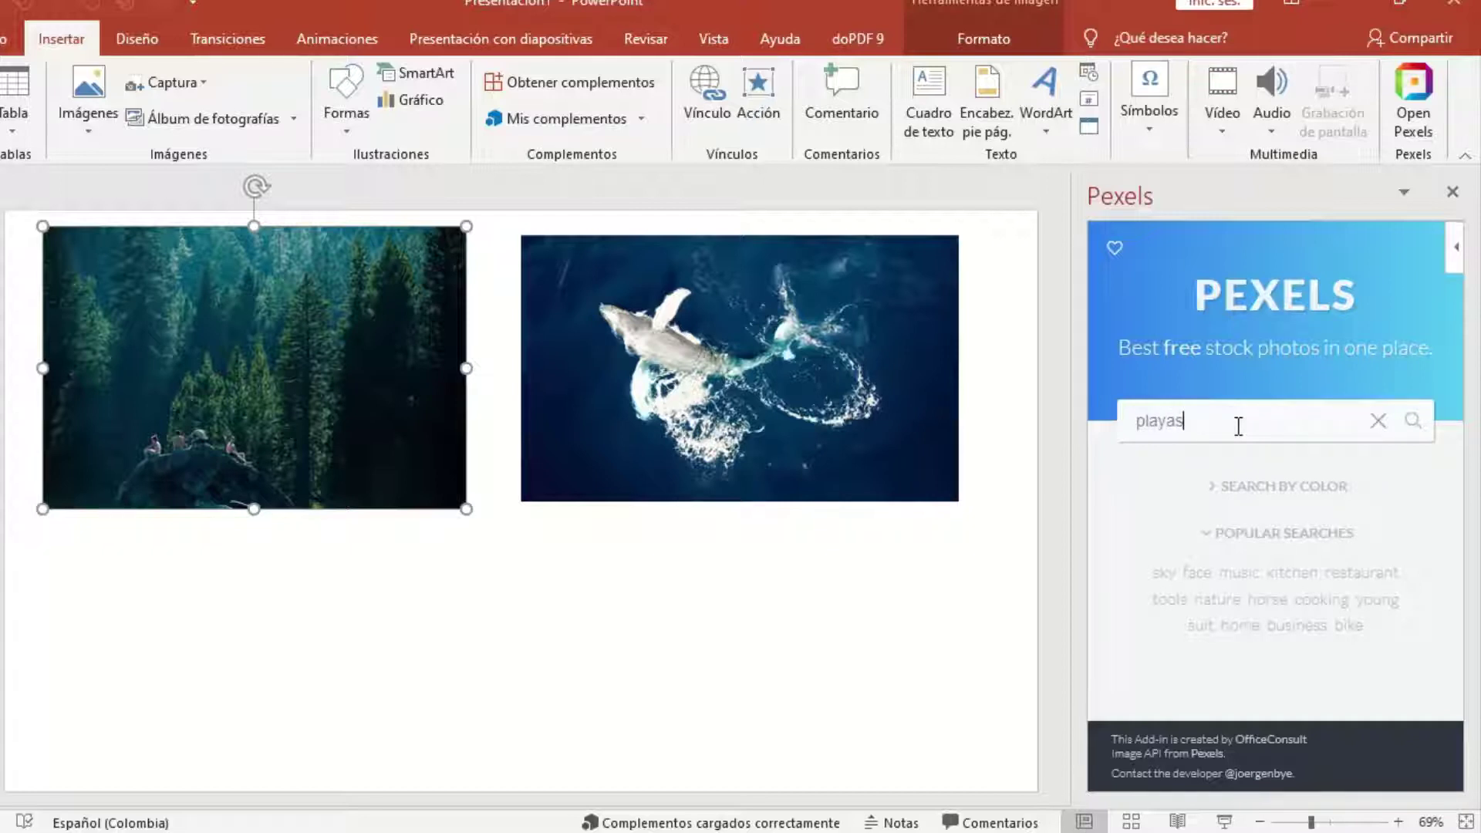
key("Return")
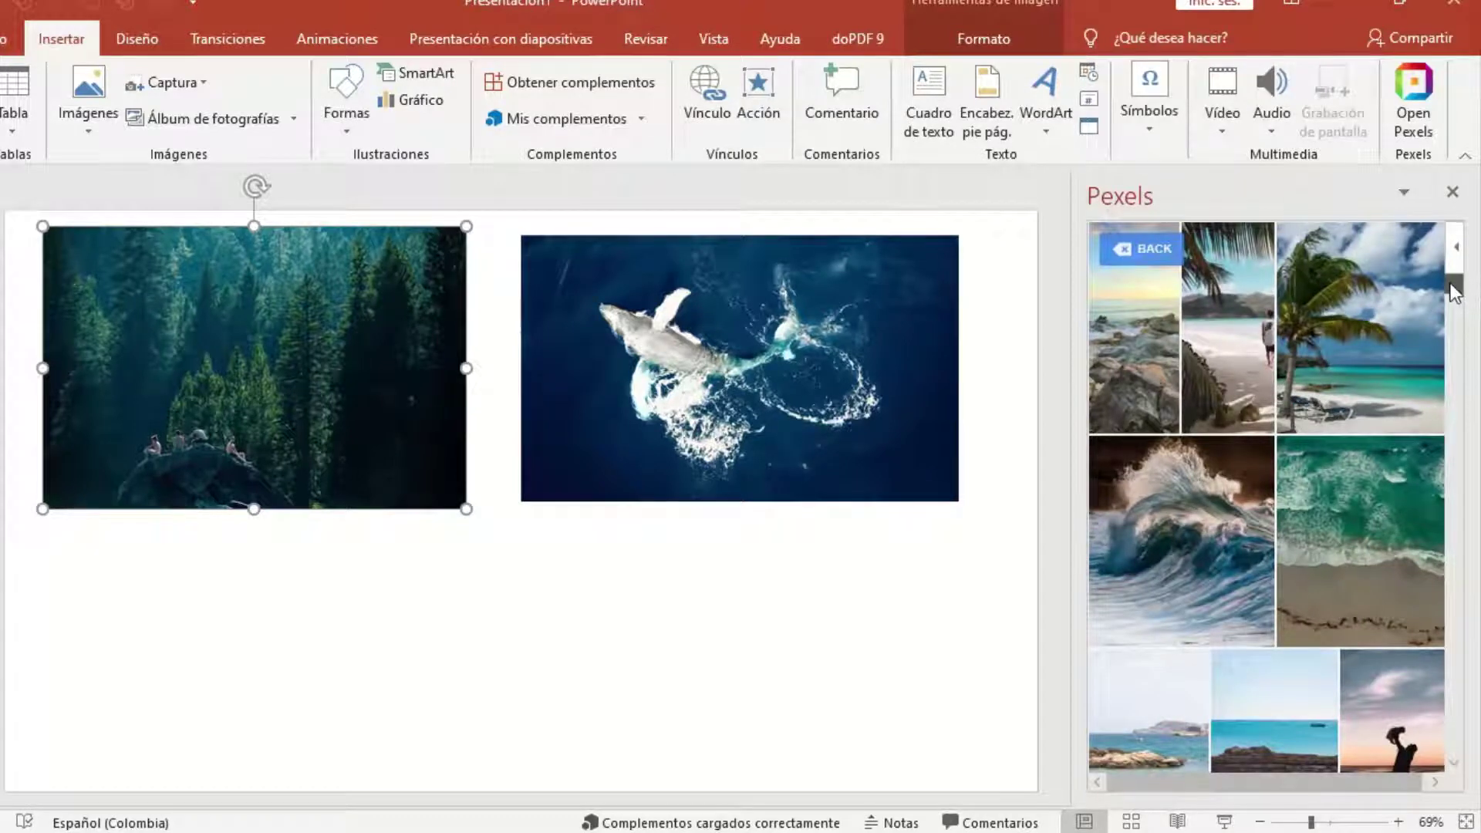
left_click_drag(1454, 292, 1453, 503)
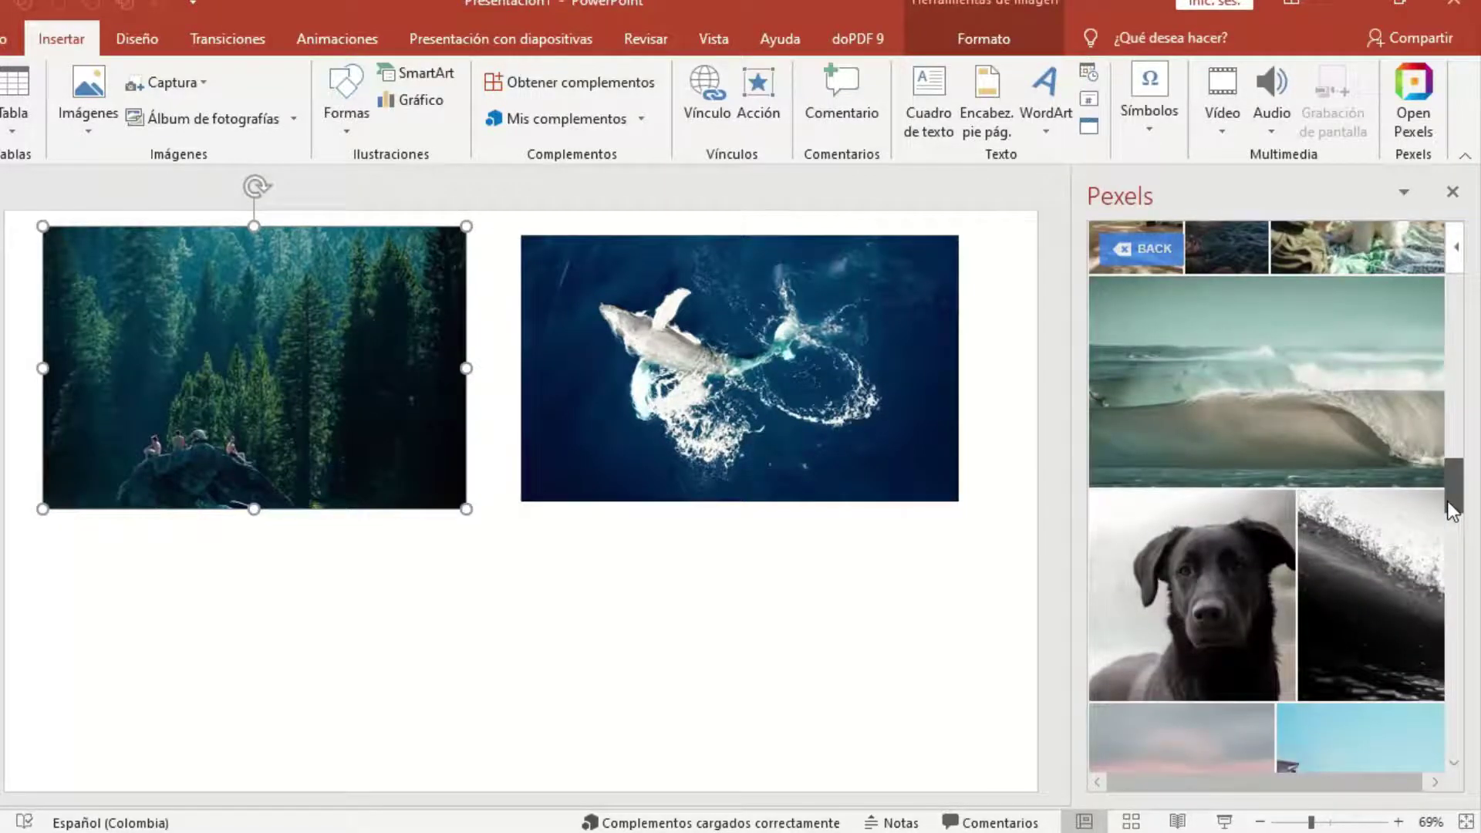
Insert the breaking-wave photo, shrink it and place it under the forest photo.
left_click(1293, 409)
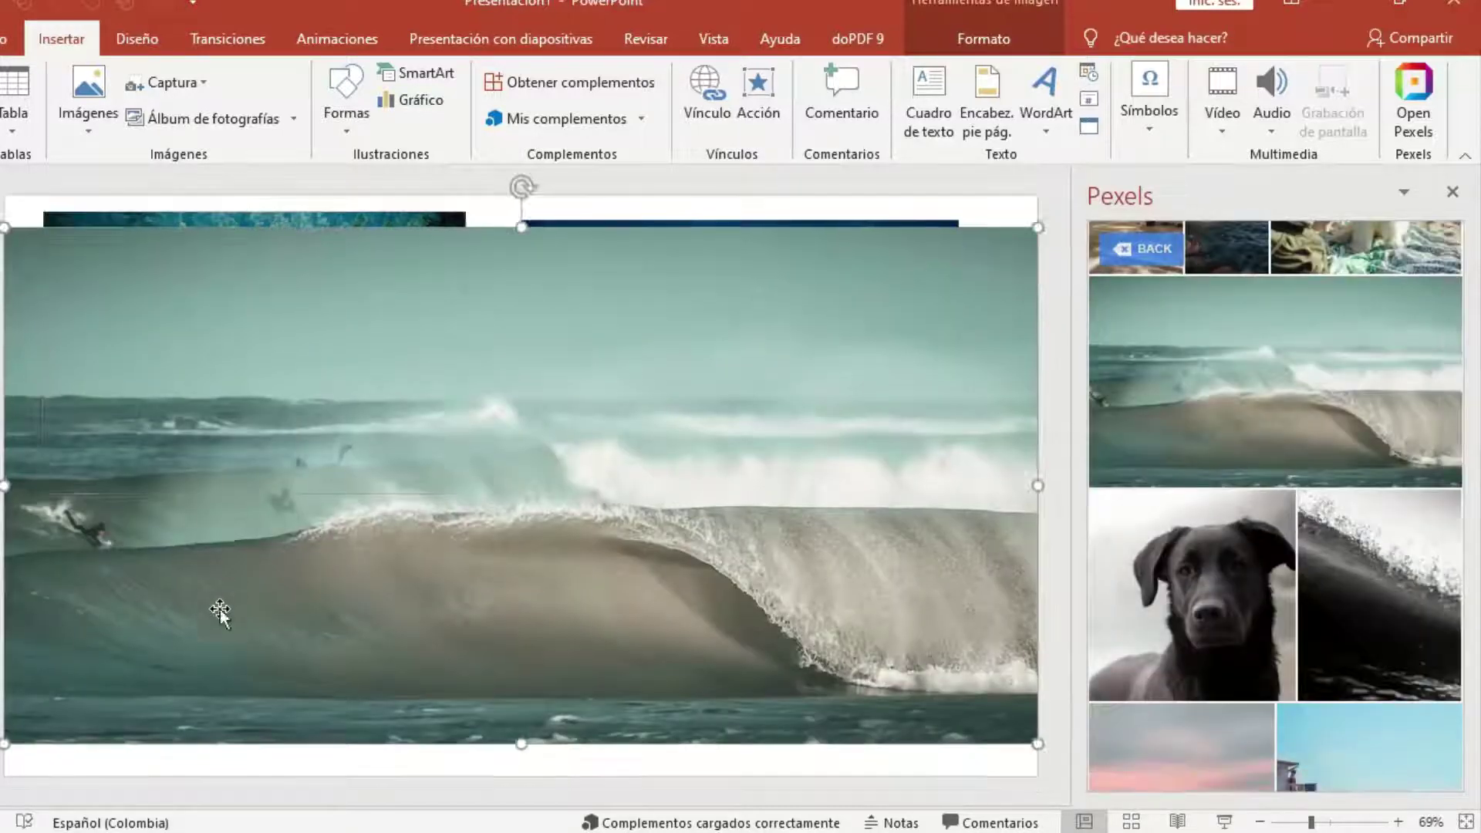
left_click_drag(5, 229, 900, 531)
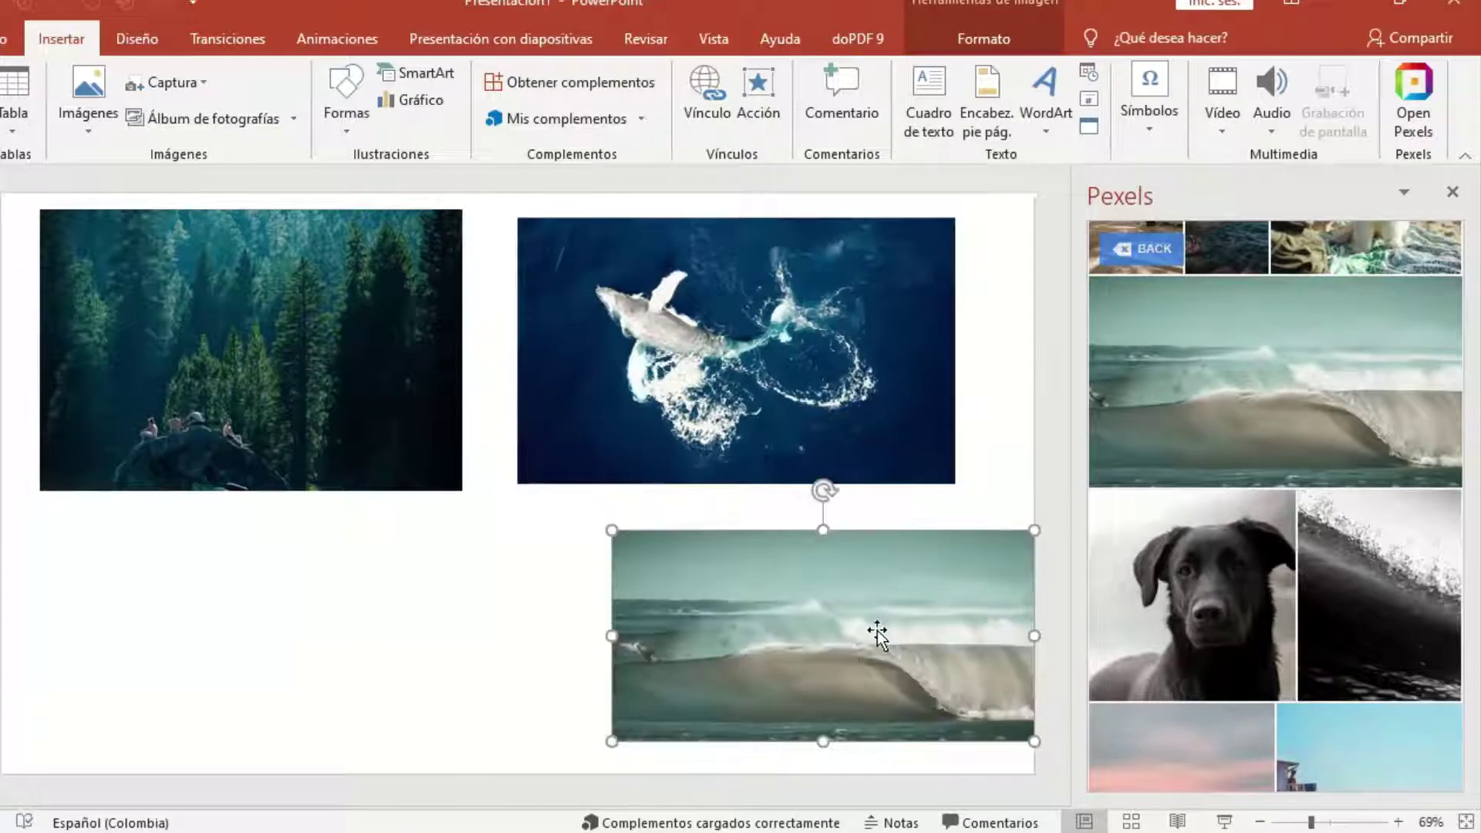
left_click_drag(875, 628, 313, 636)
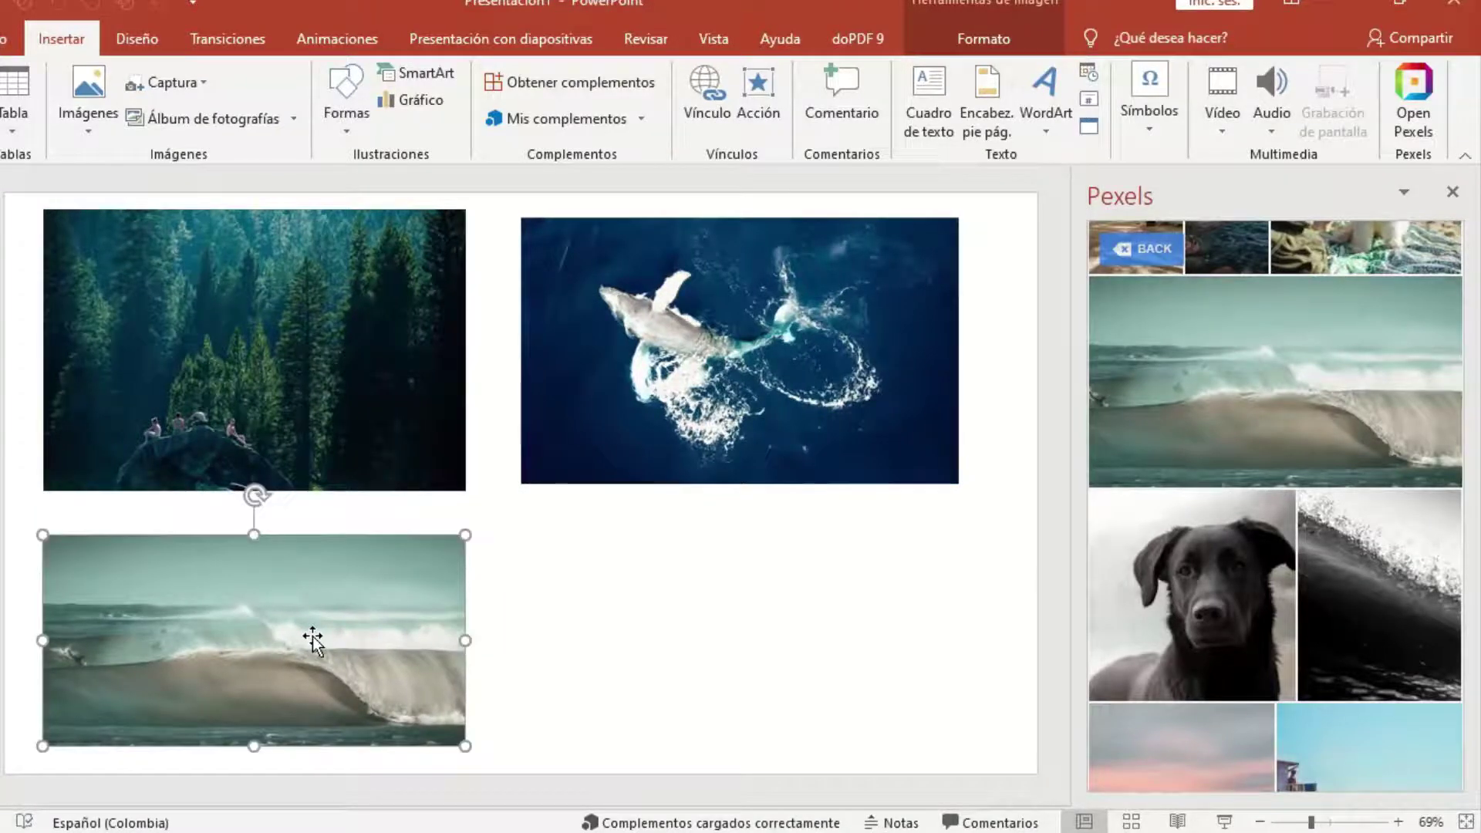
Search Pexels for 'flores' and scroll through the flower results.
left_click(1143, 255)
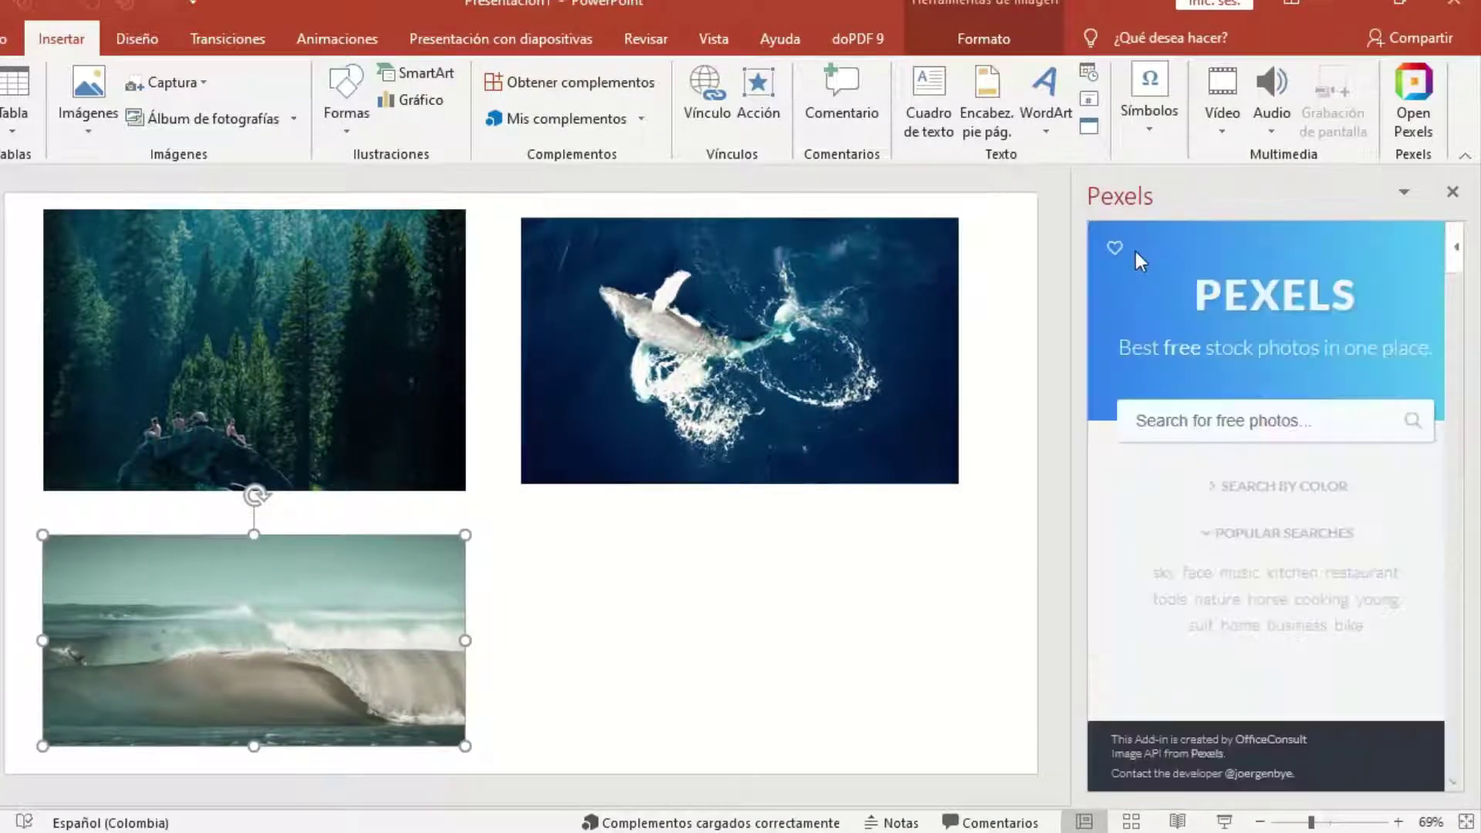
left_click(1219, 427)
type("flores")
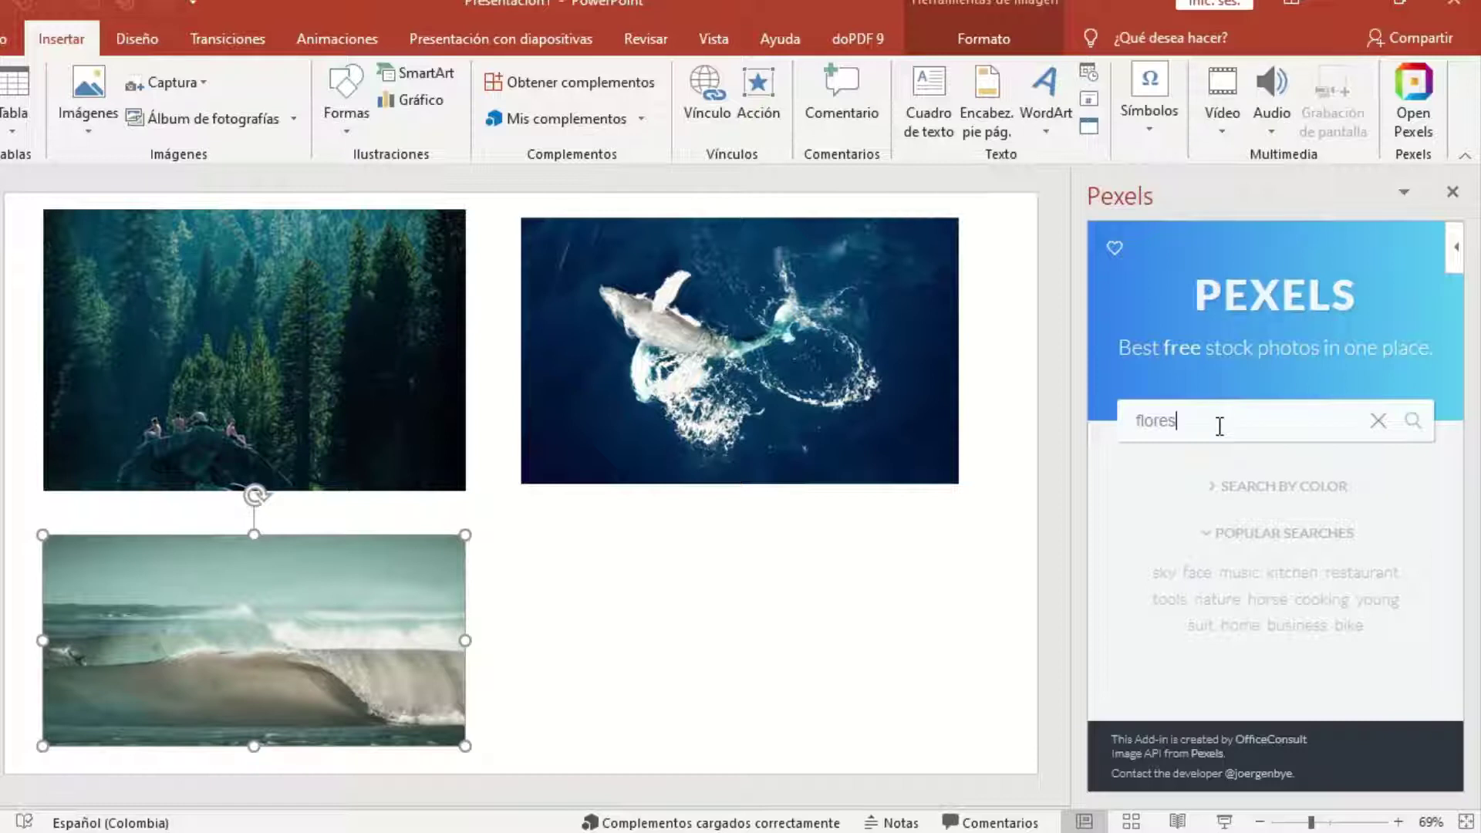
key("Return")
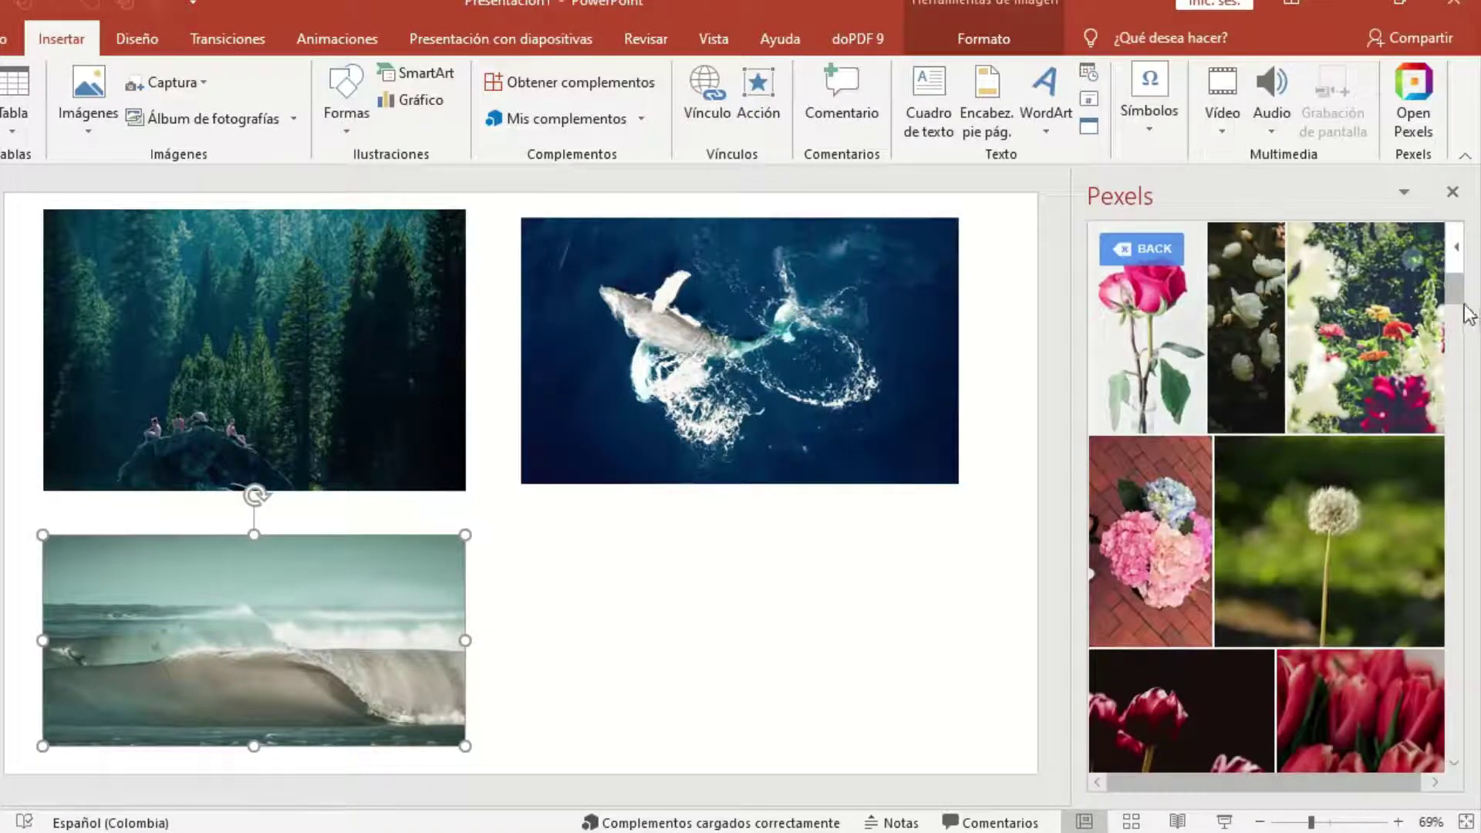
mouse_move(1464, 278)
left_mouse_down()
mouse_move(1433, 389)
mouse_move(1439, 457)
left_mouse_up()
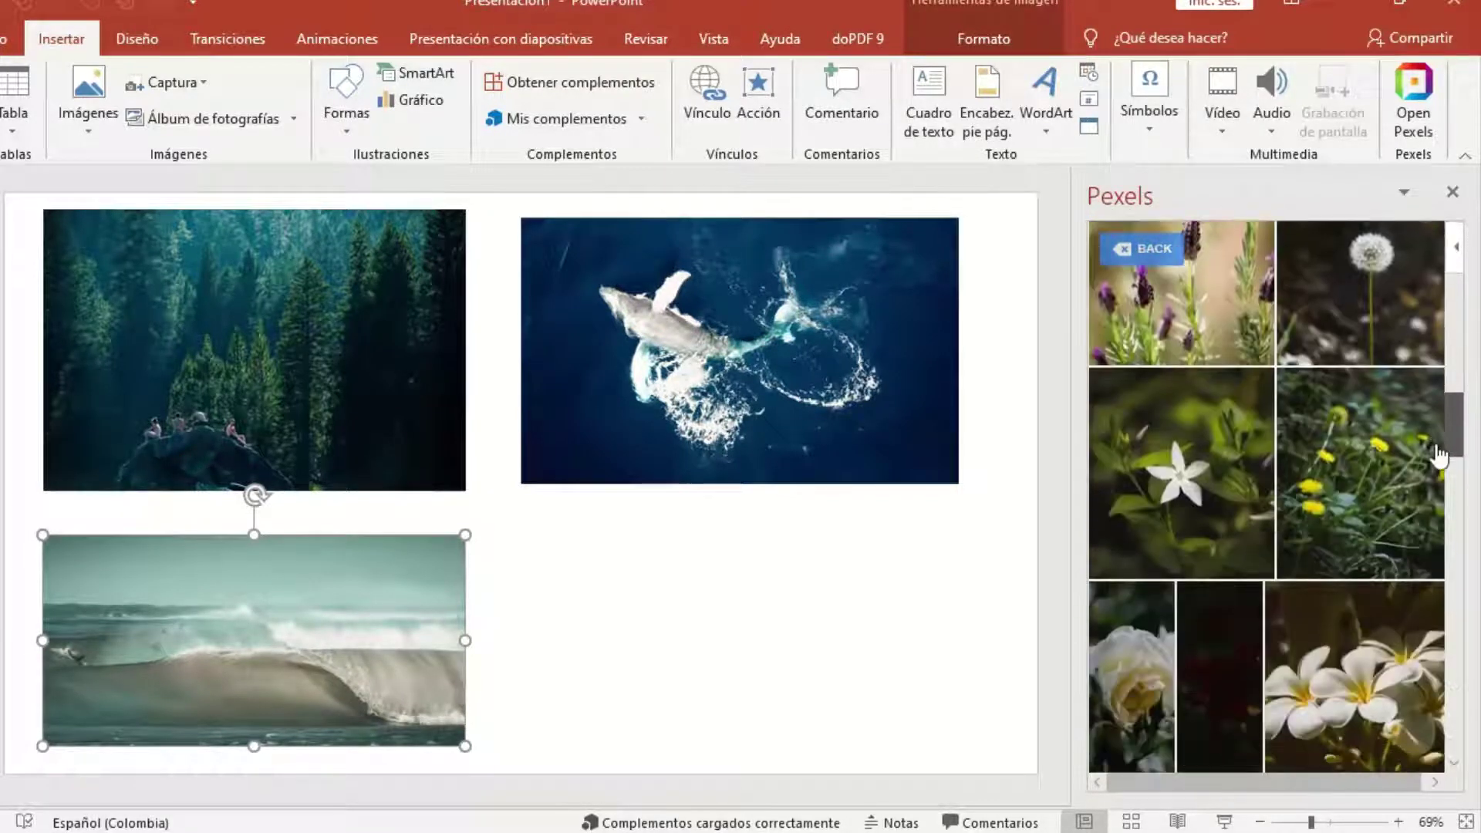
Insert the white-flower photo, shrink it and move it to the slide centre.
left_click(1212, 505)
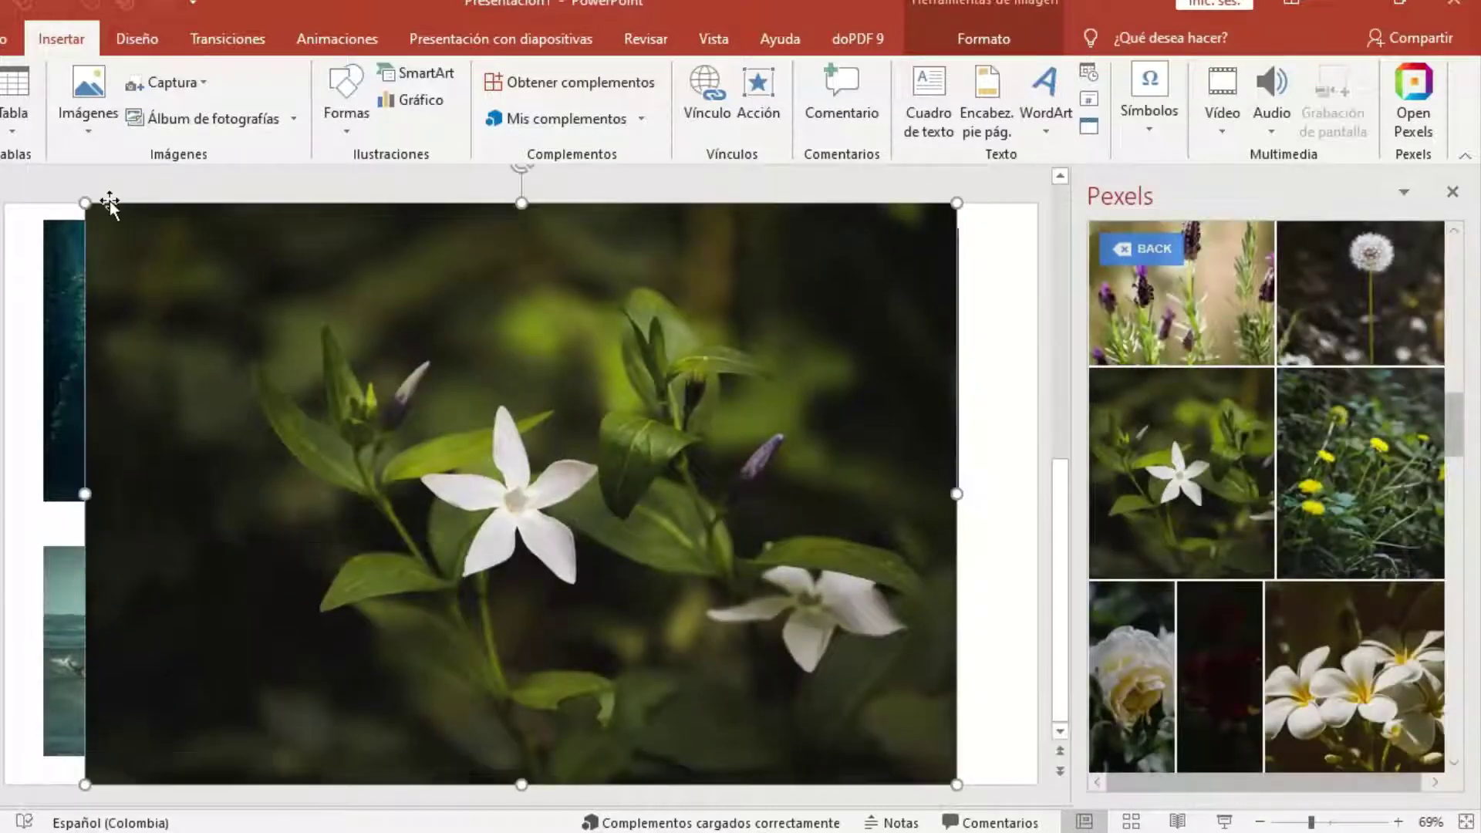
left_click_drag(85, 203, 598, 534)
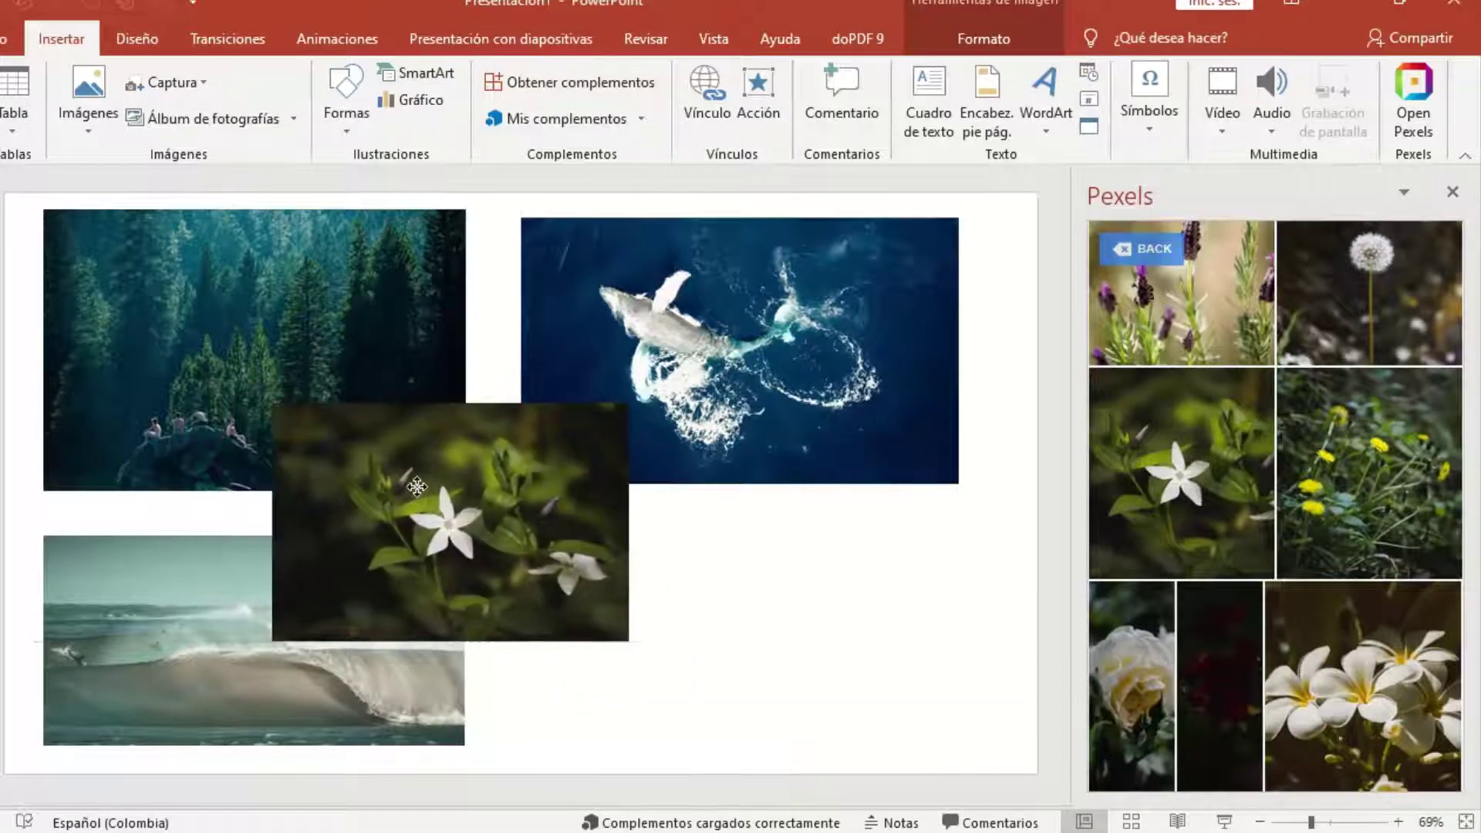
left_click_drag(739, 625, 418, 483)
Set the Pexels search colour filter to a bright purple shade.
left_click(1134, 258)
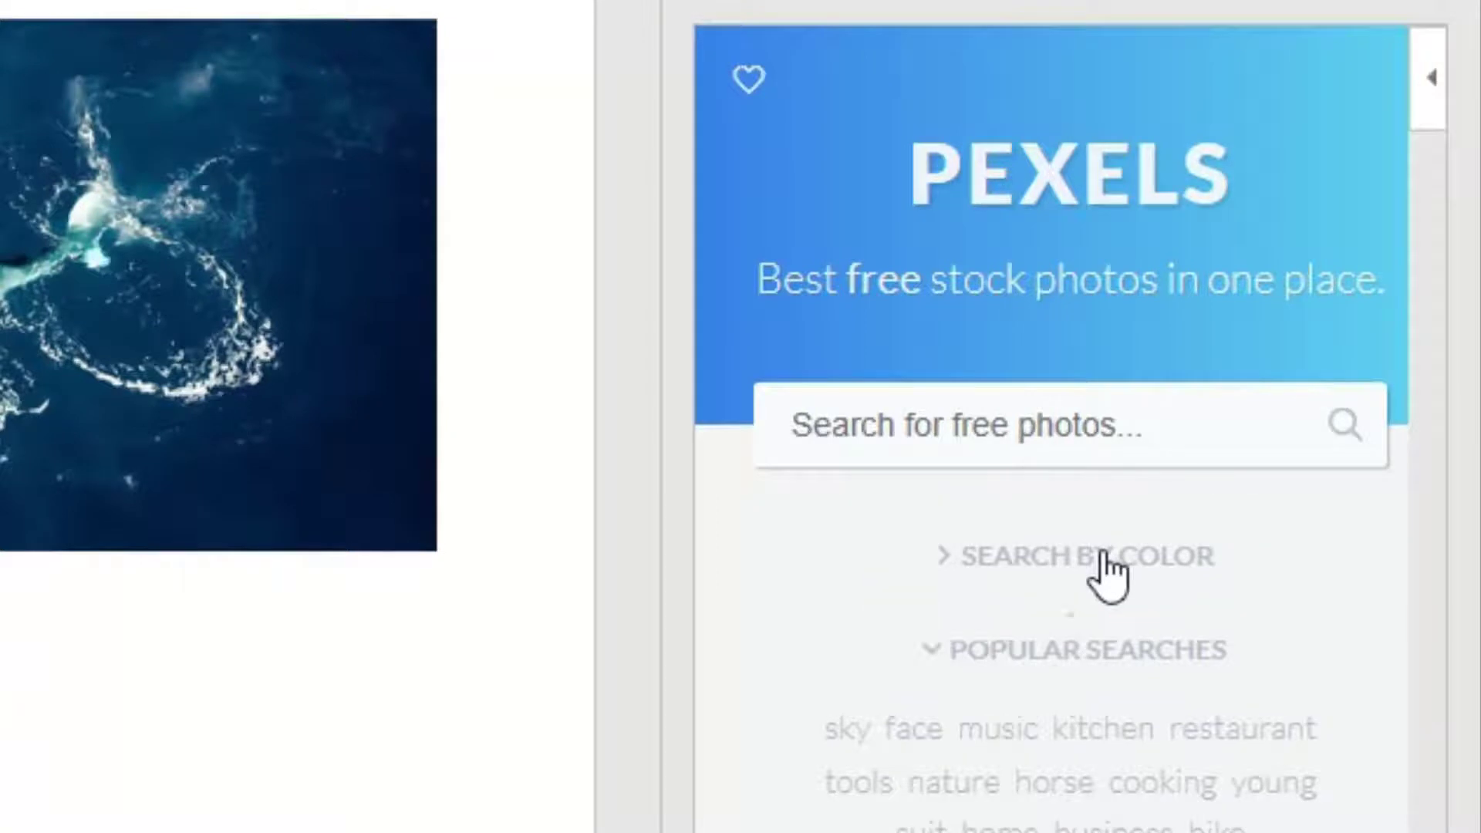
left_click(1103, 554)
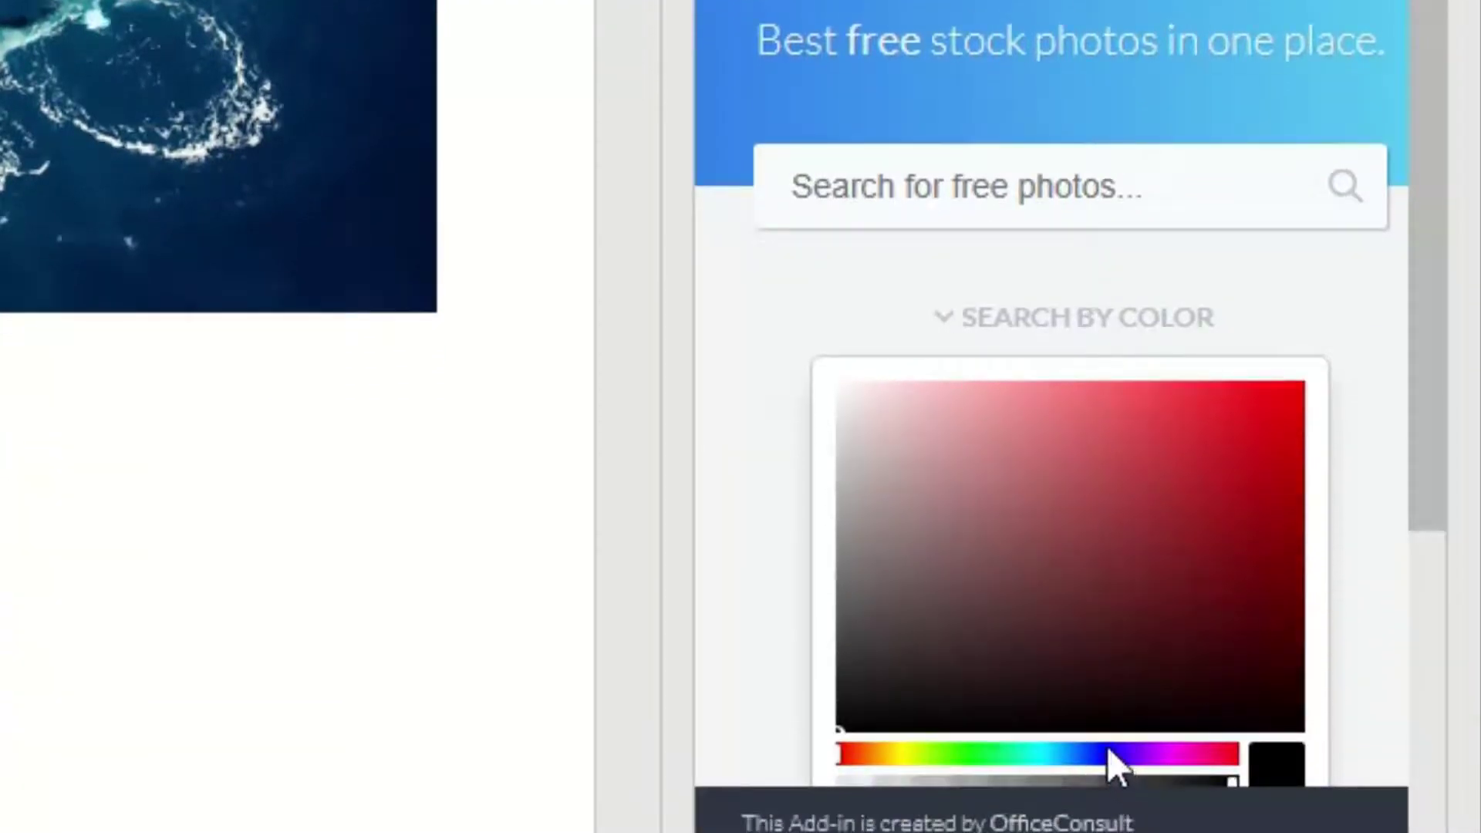
left_click(1151, 756)
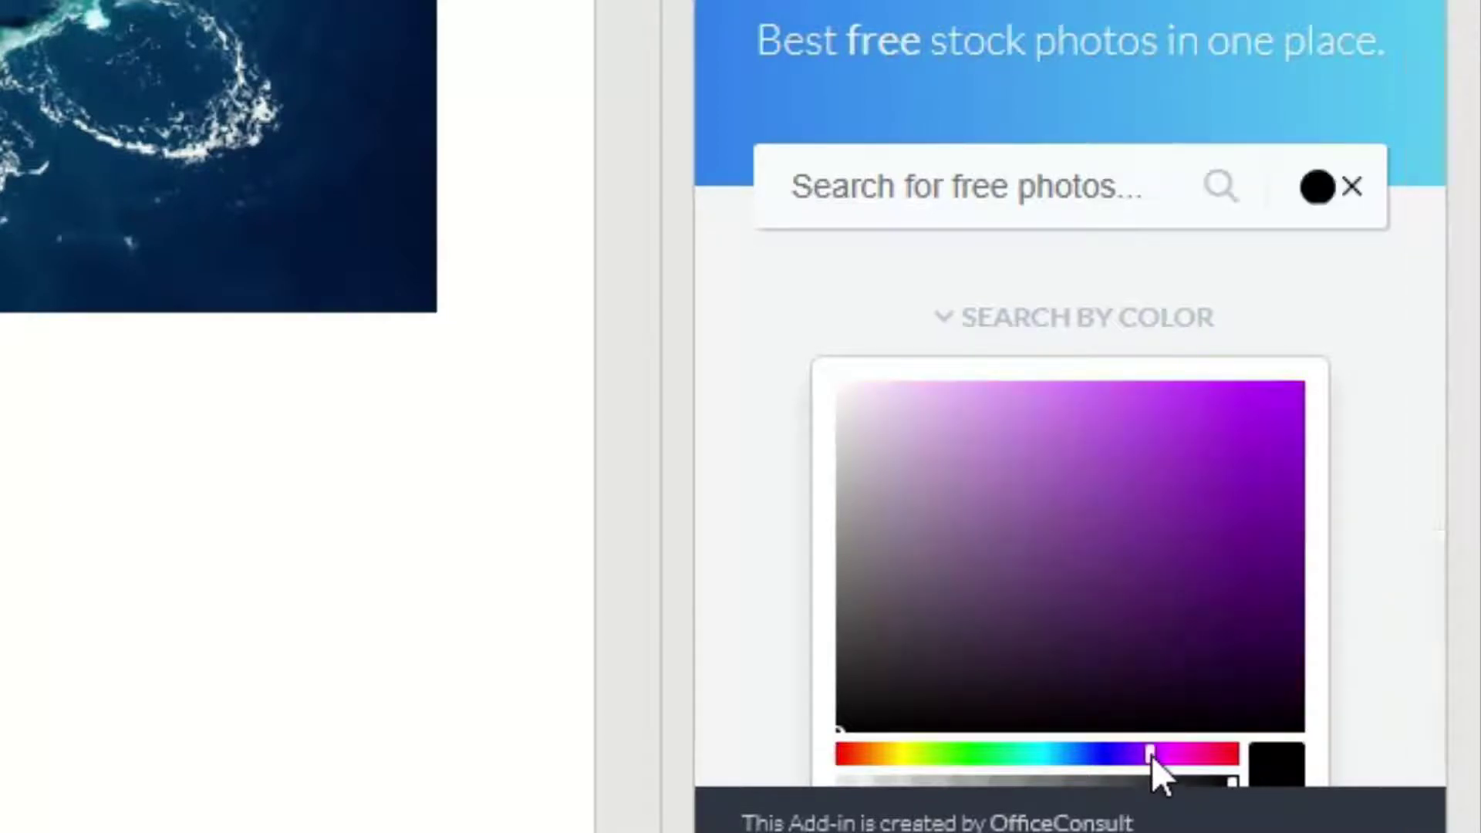
left_click(1254, 418)
left_click(1249, 478)
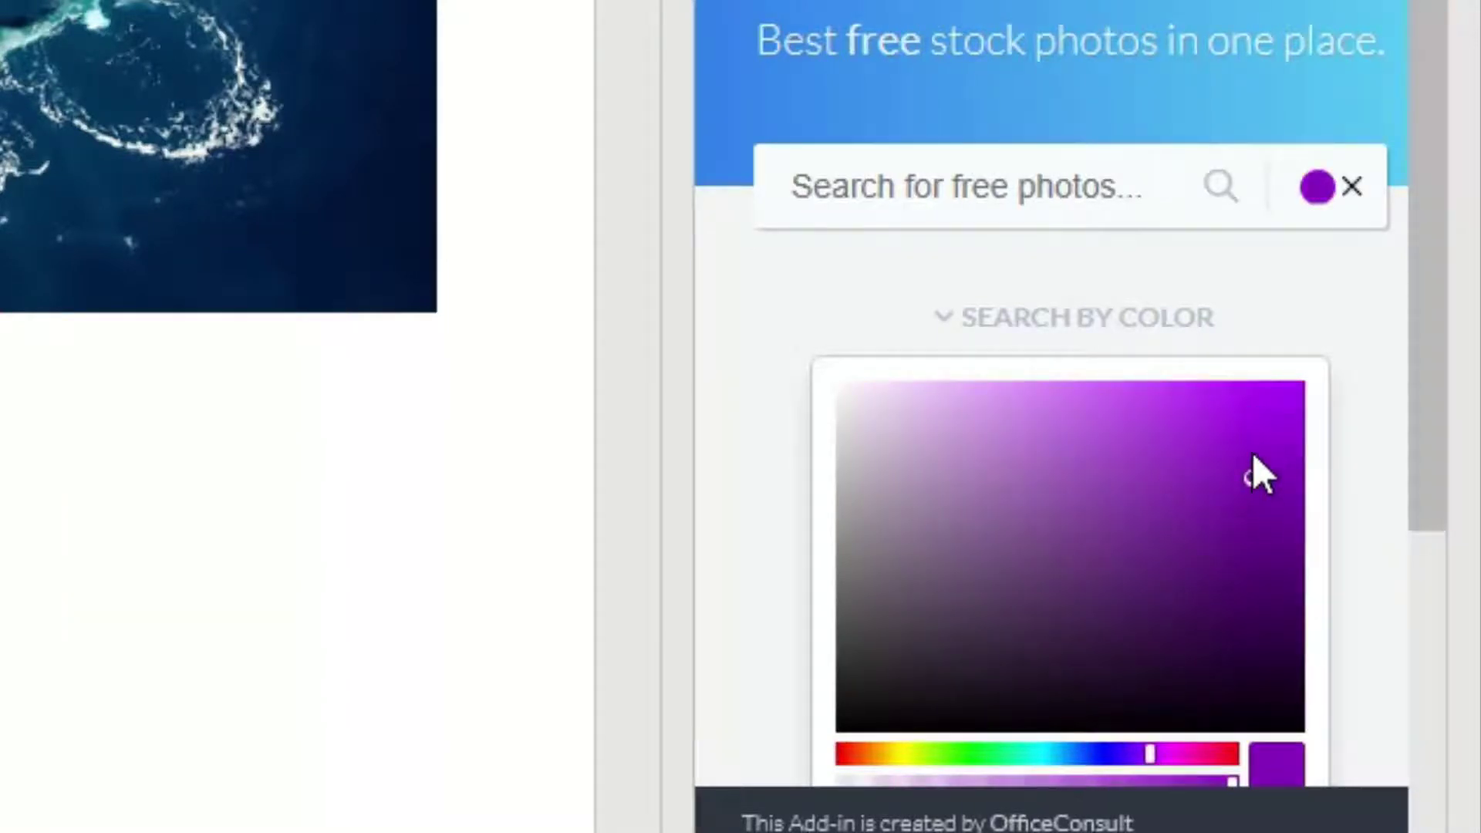
left_click(1253, 395)
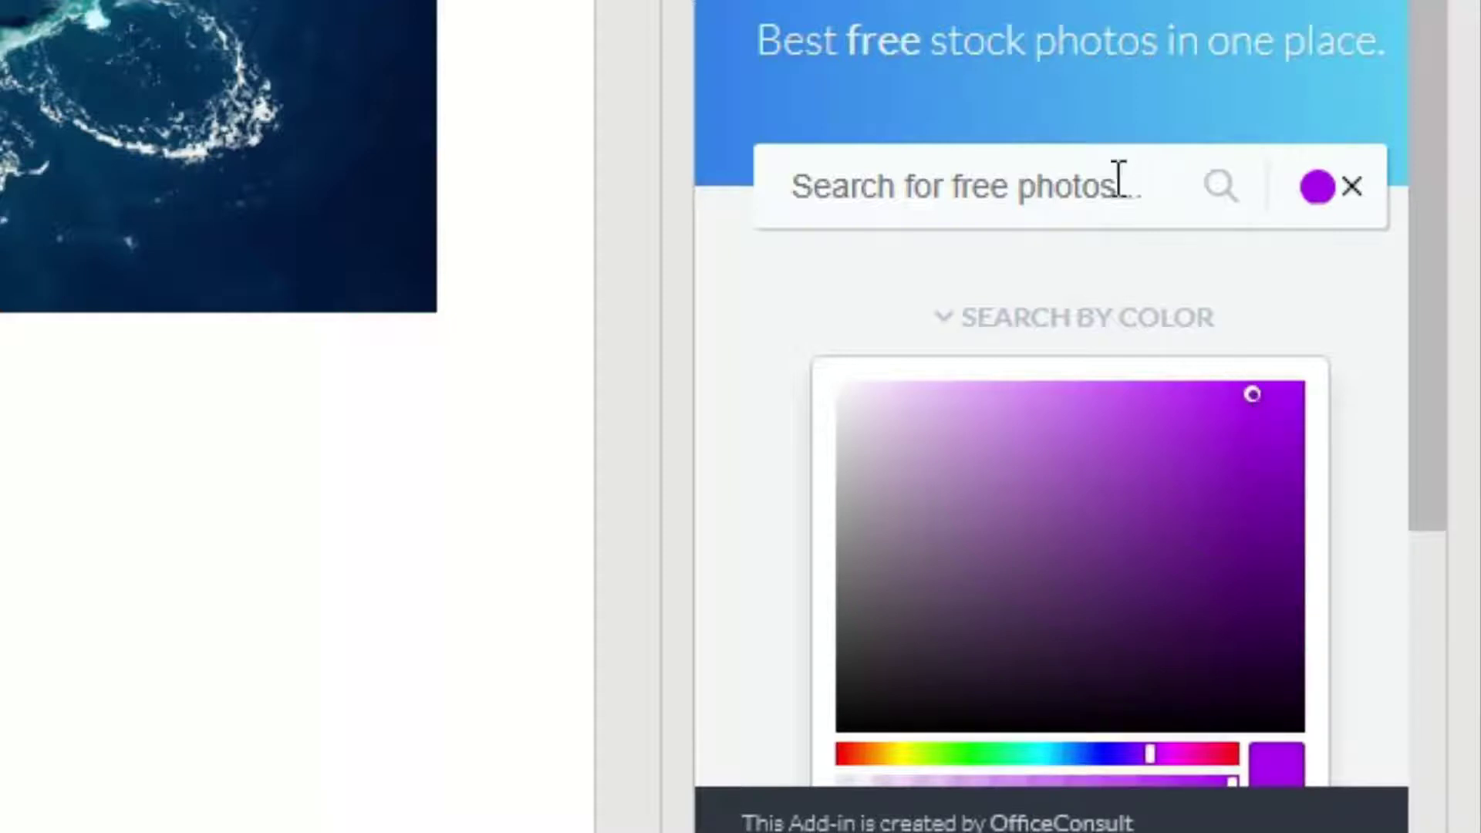
Search 'flores' with the purple filter and insert the purple primrose photo.
type("f")
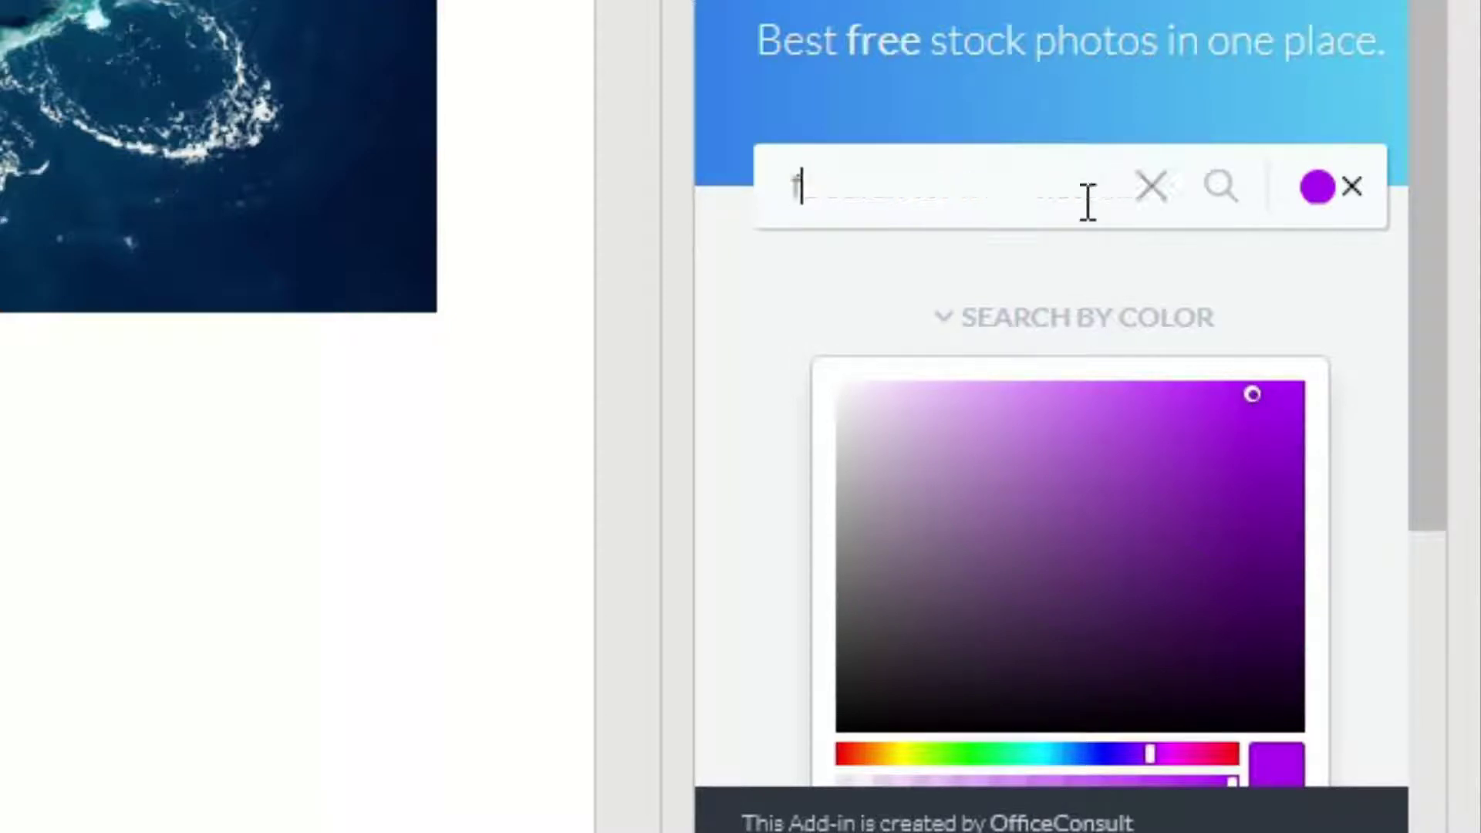
type("lores")
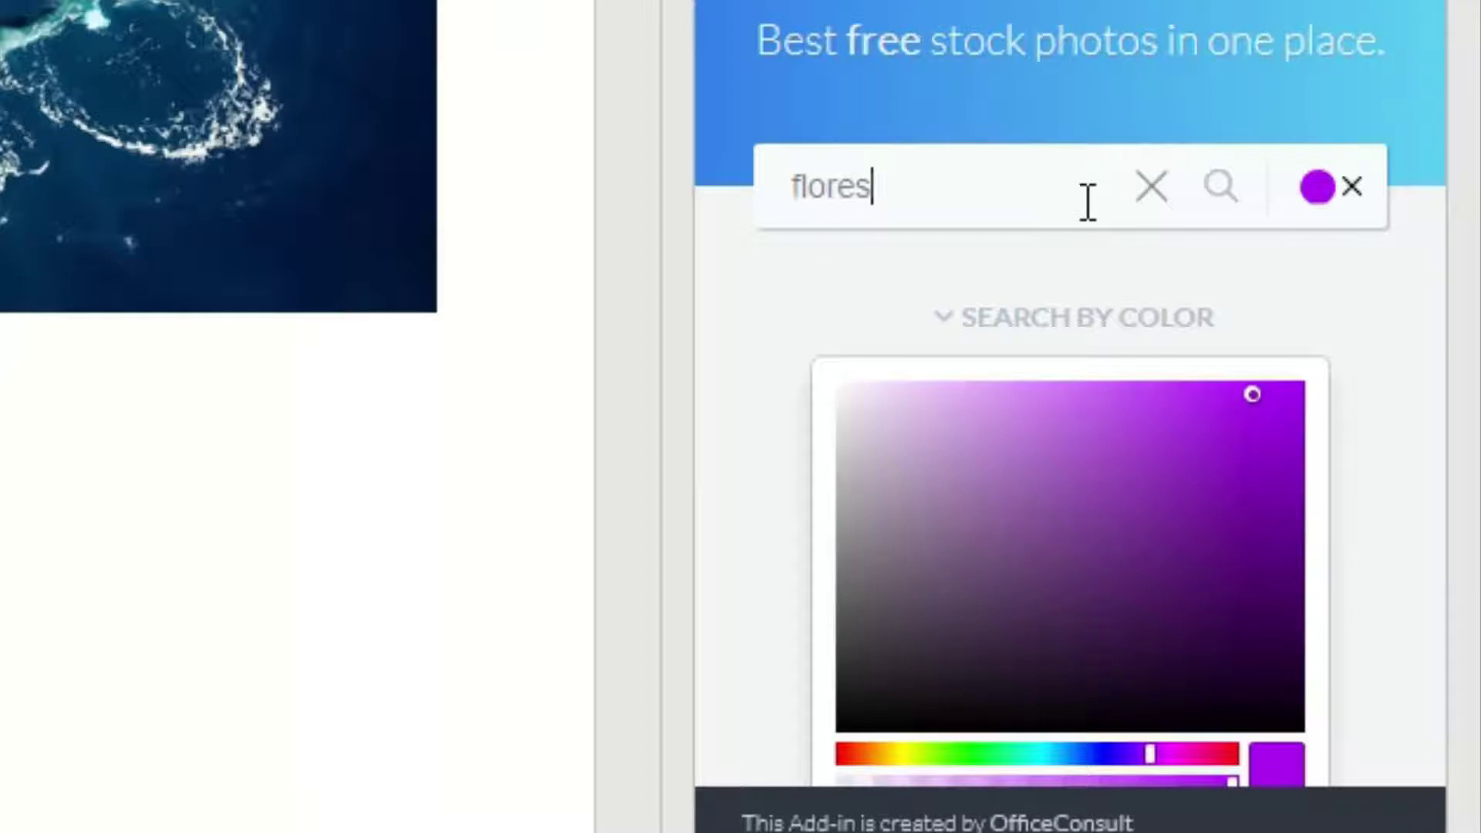
left_click(1222, 190)
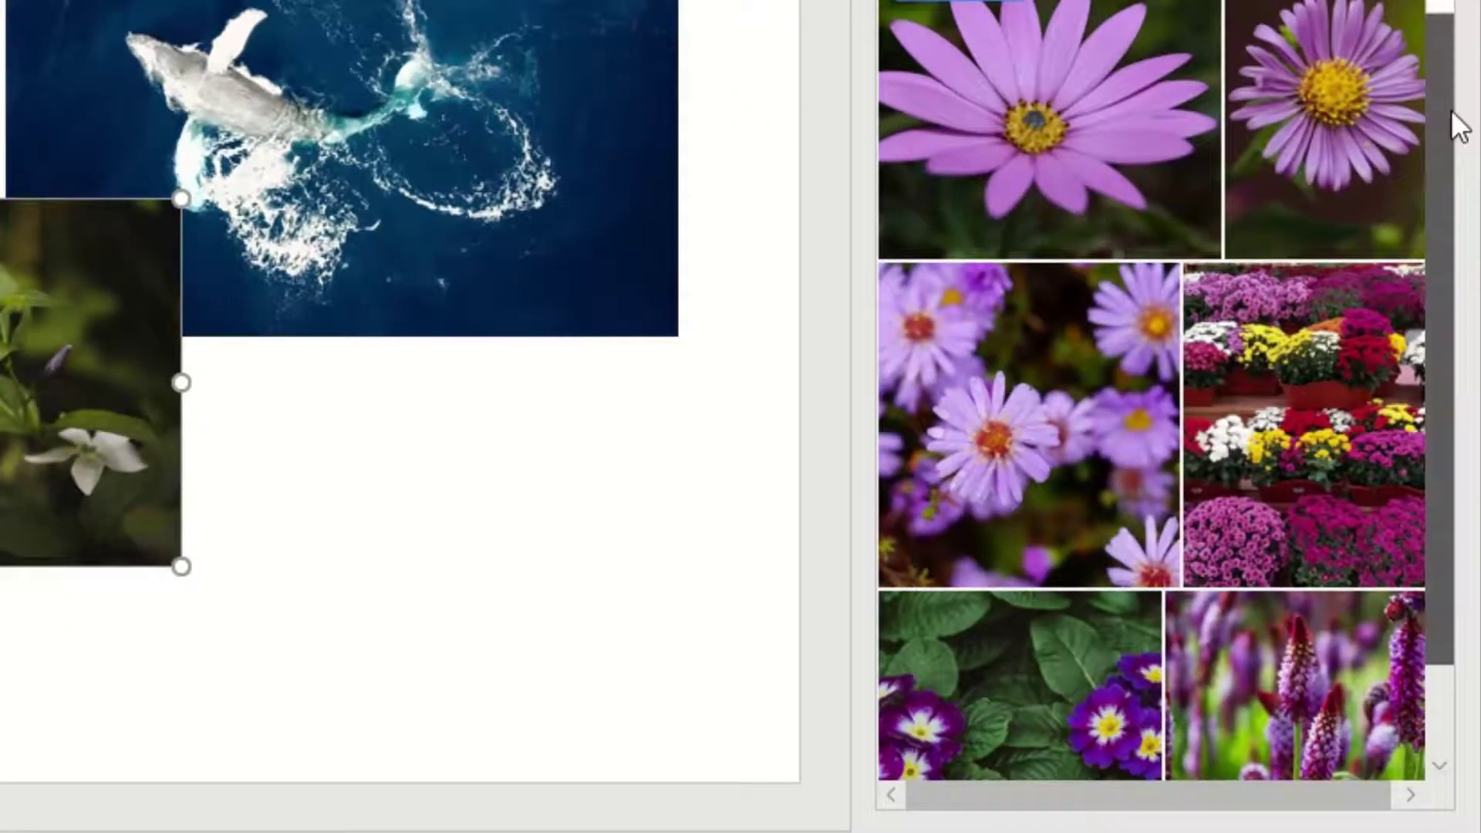
scroll(1446, 185, "down", 2)
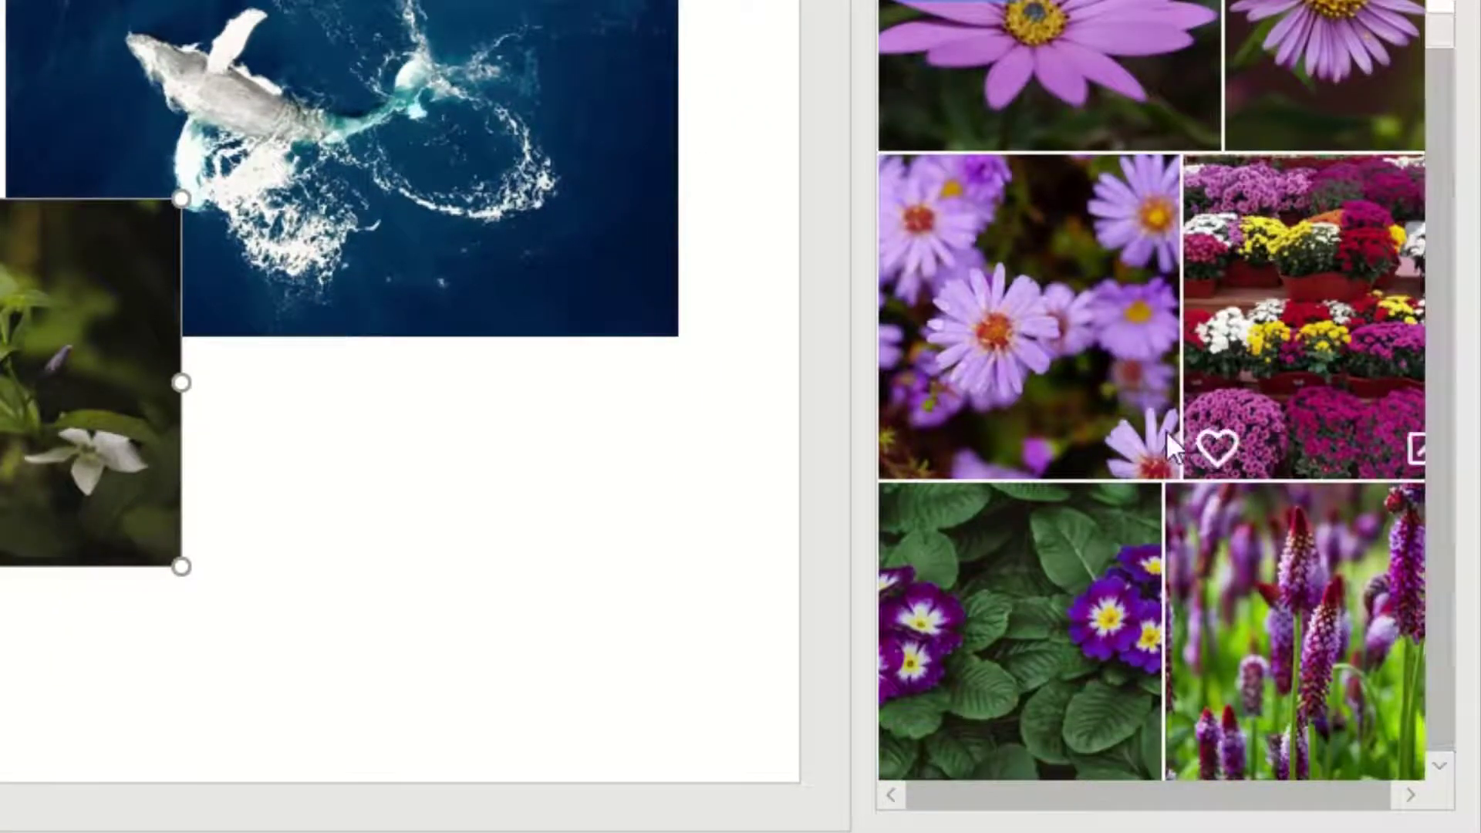
left_click(976, 670)
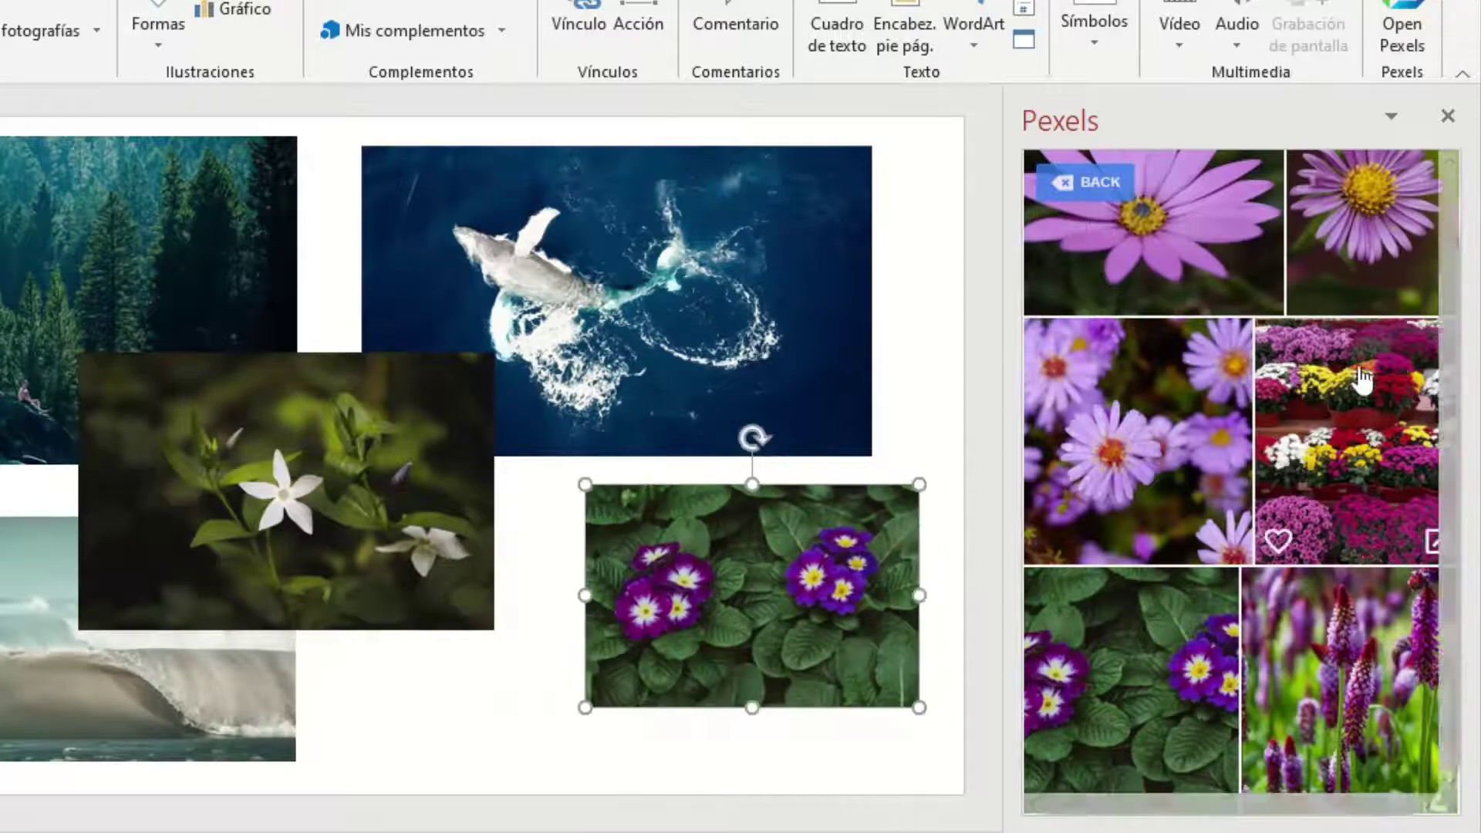
Set the Pexels search colour filter to a dark red shade.
left_click(1056, 189)
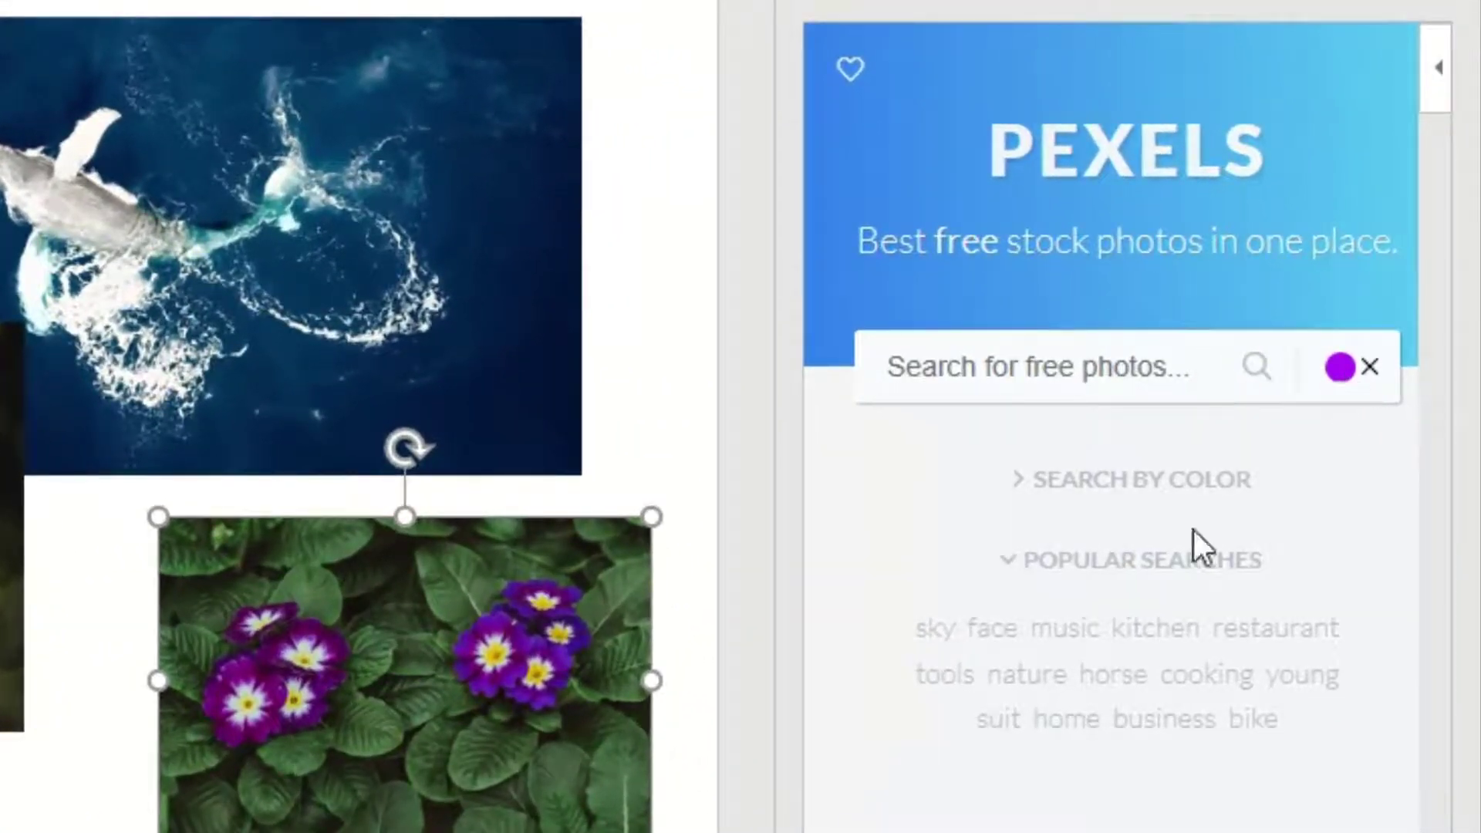
left_click(1167, 481)
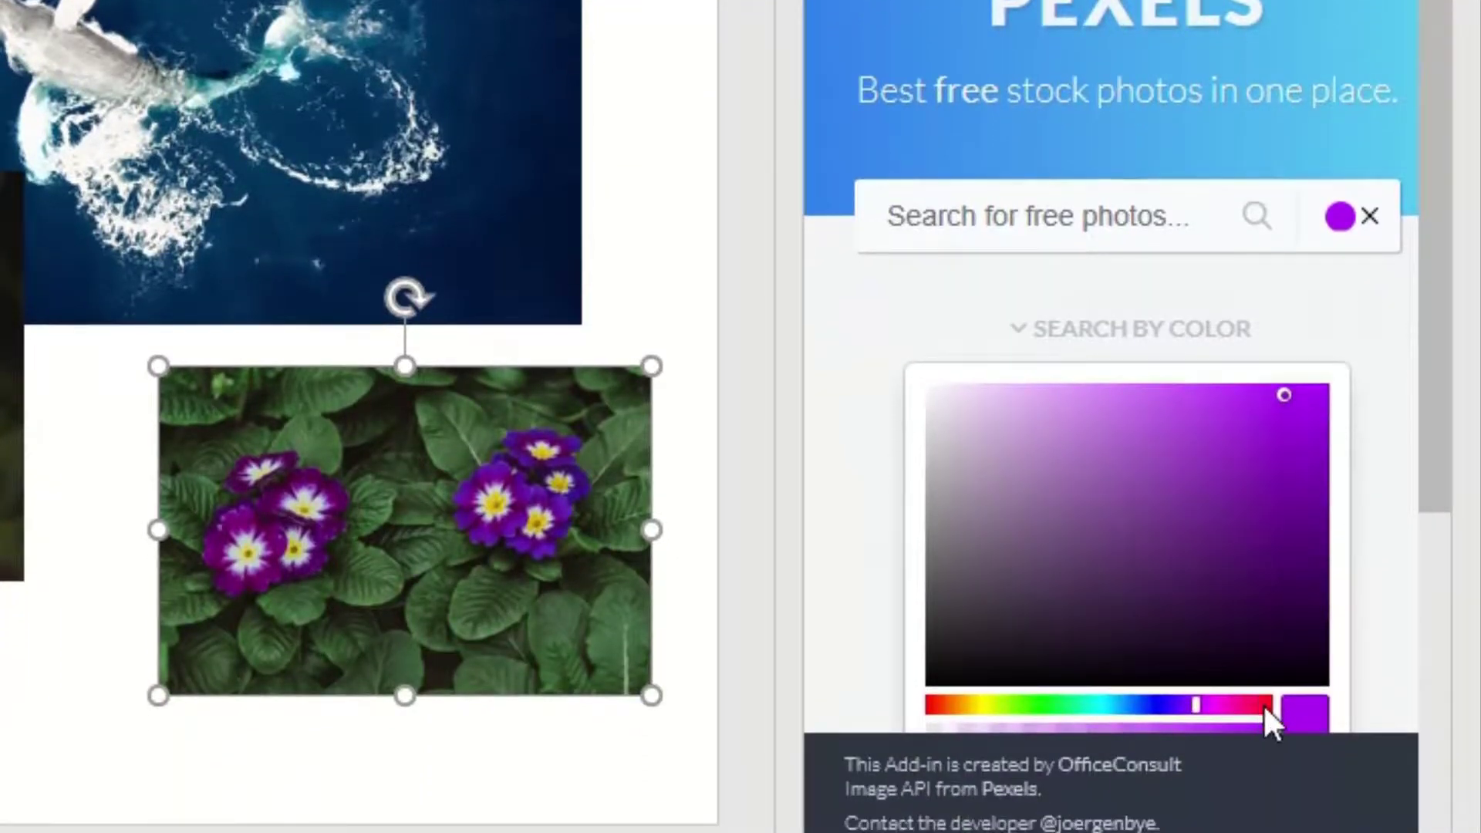
left_click(1264, 704)
left_click(1299, 440)
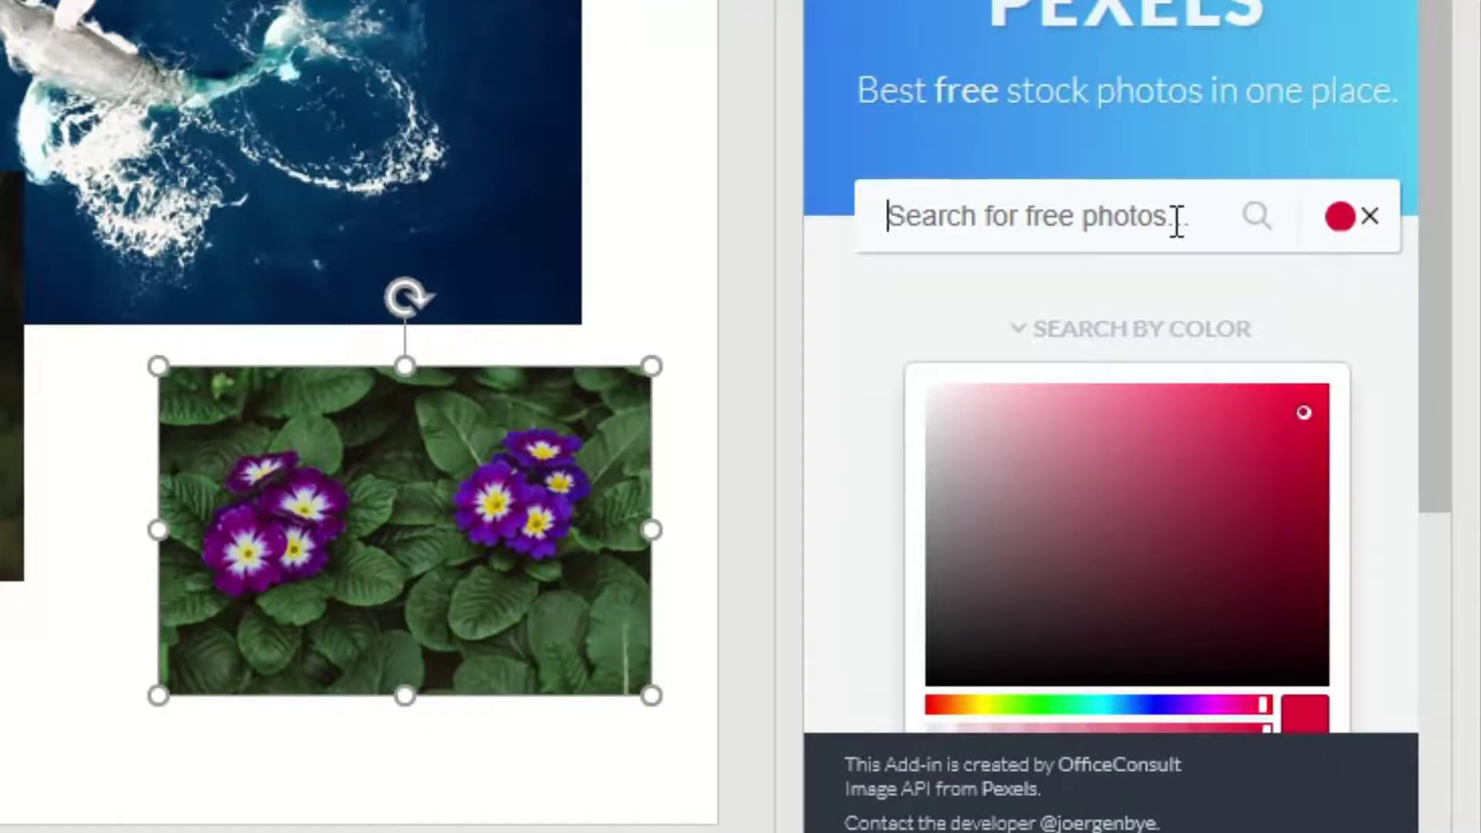
Search 'flores' with the red filter, insert the red tulips photo and select it.
type("flor")
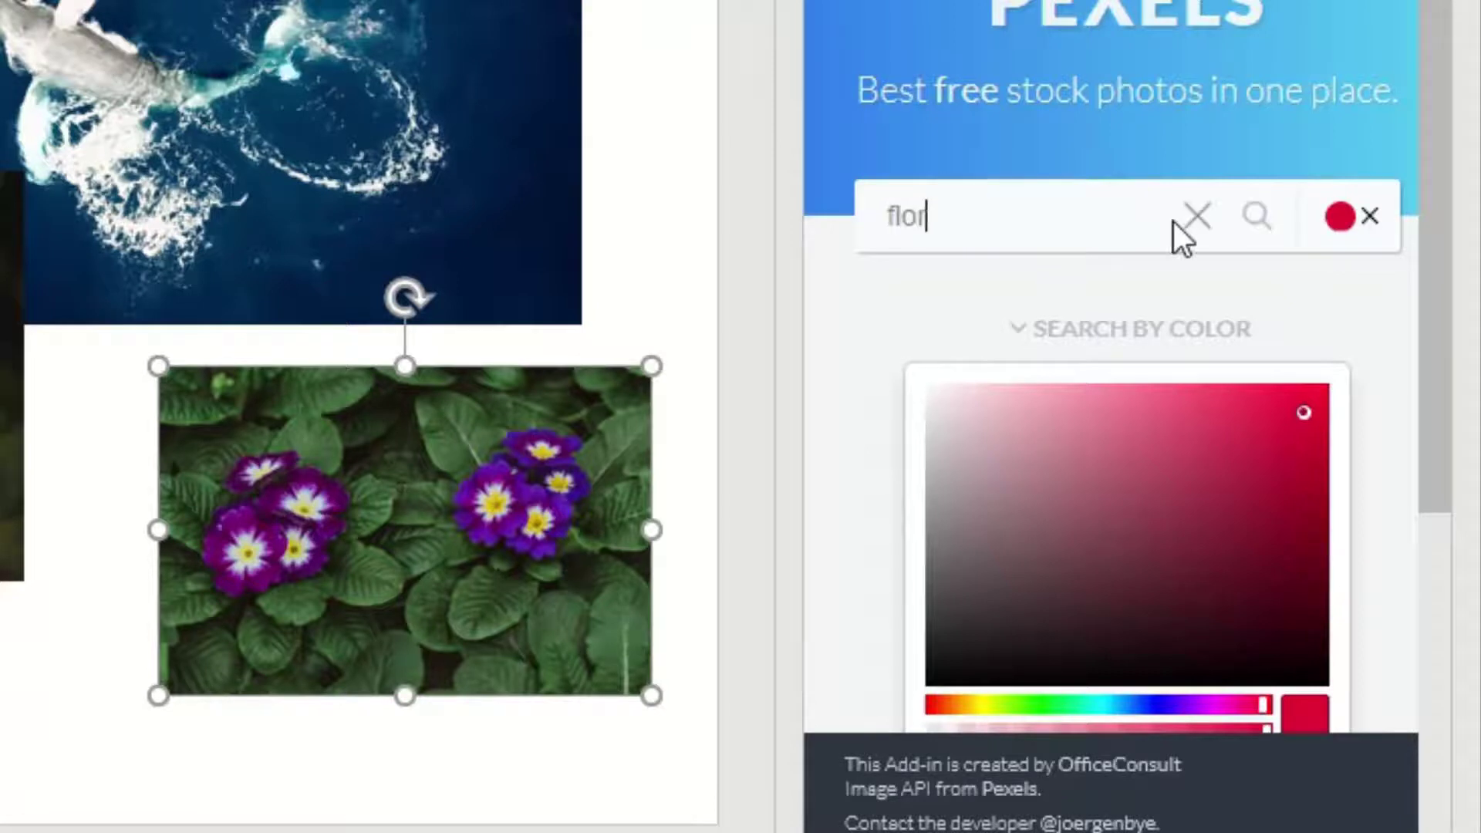
type("es")
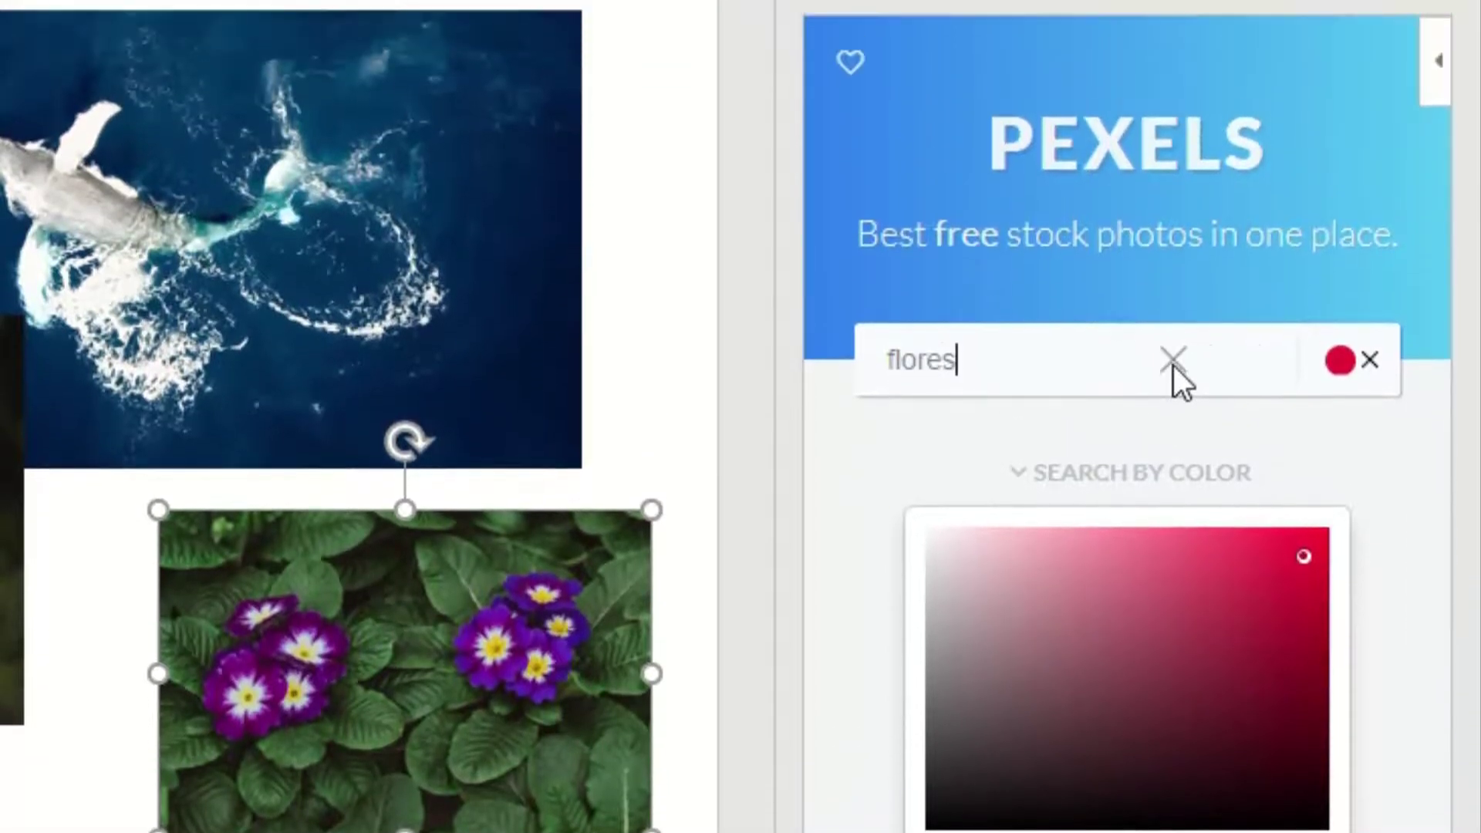
key("Return")
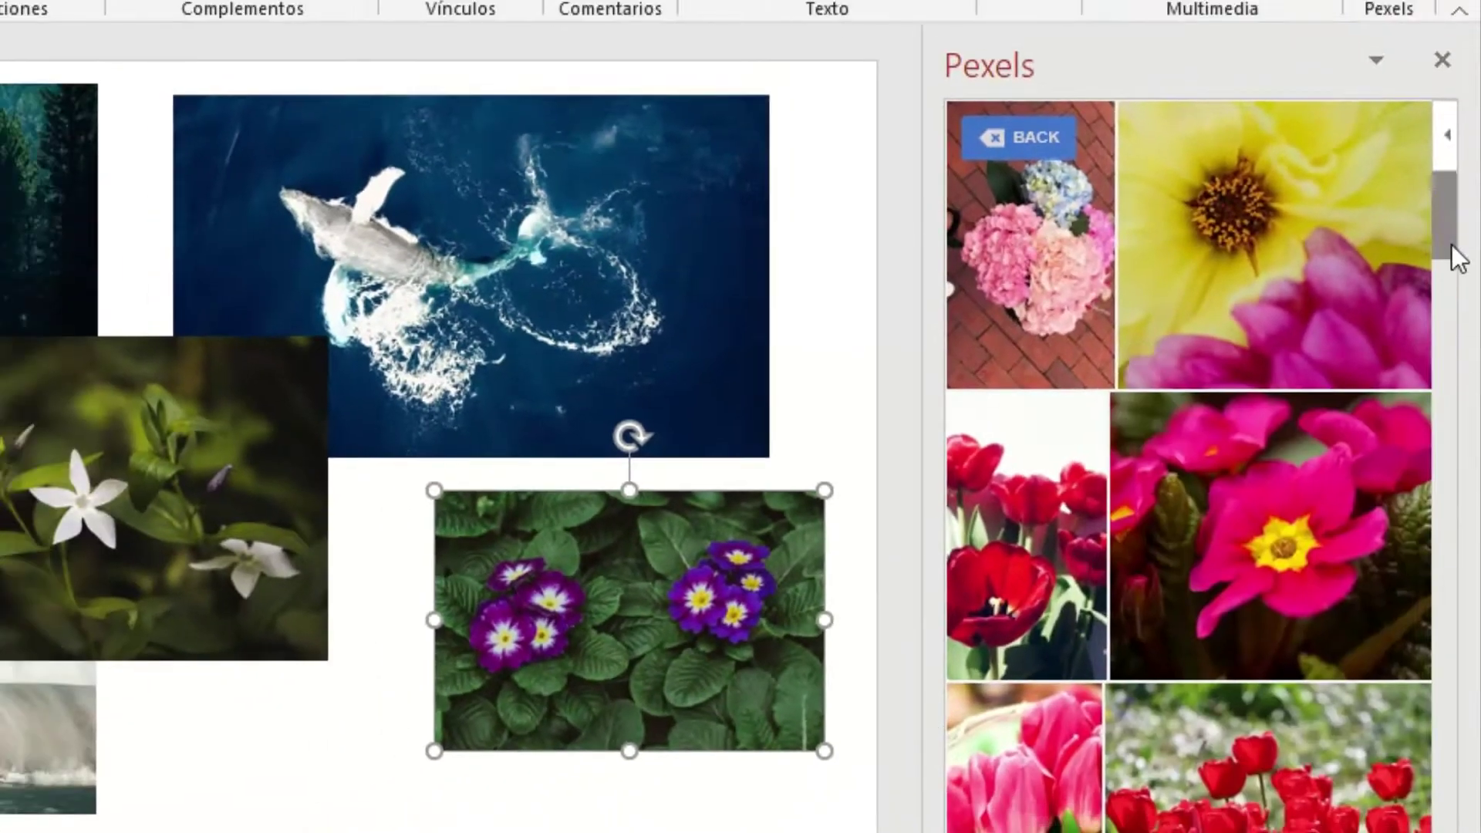
left_click_drag(1451, 243, 1441, 290)
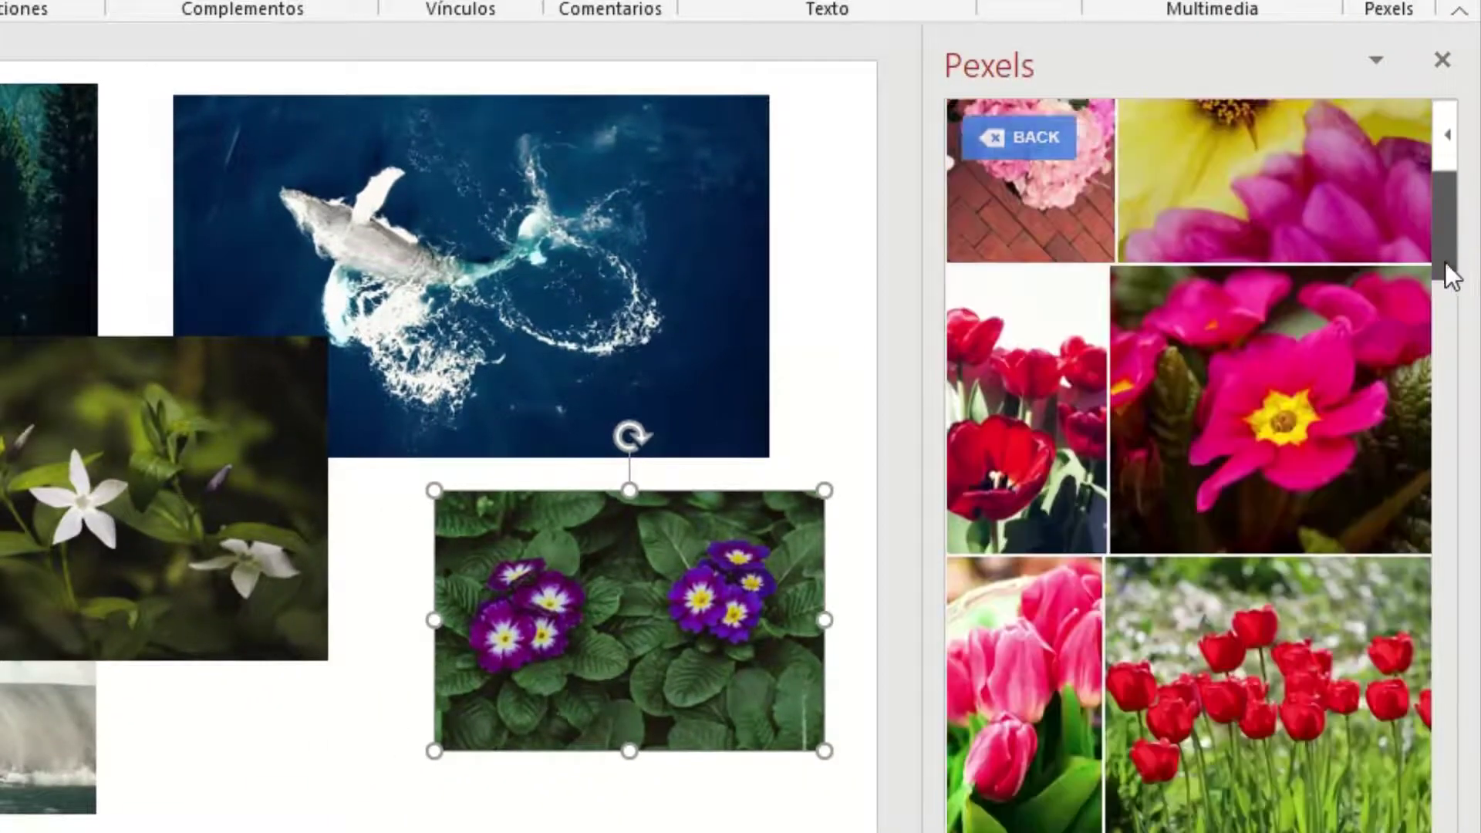
left_click(1242, 494)
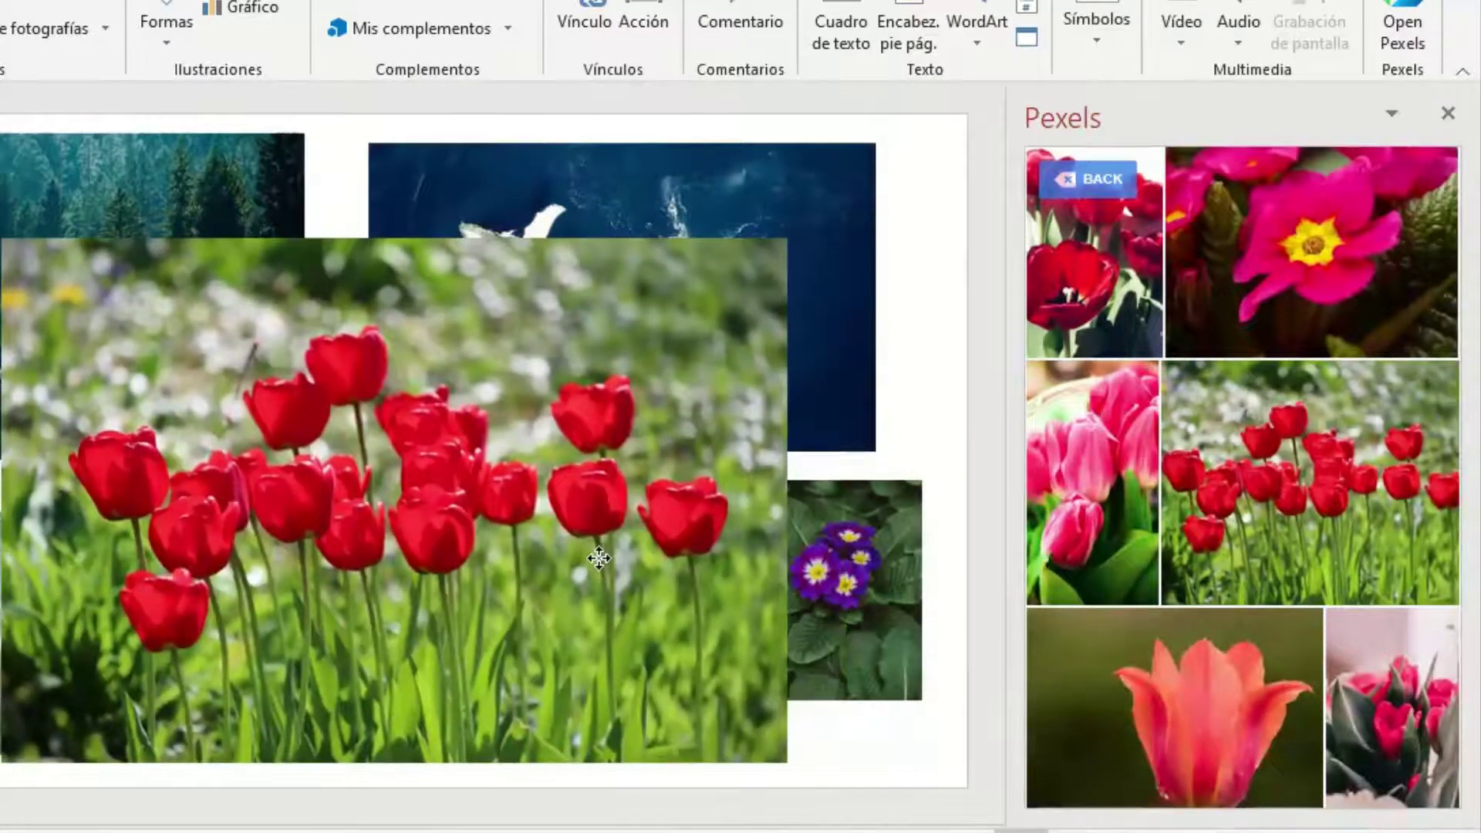
left_click(599, 557)
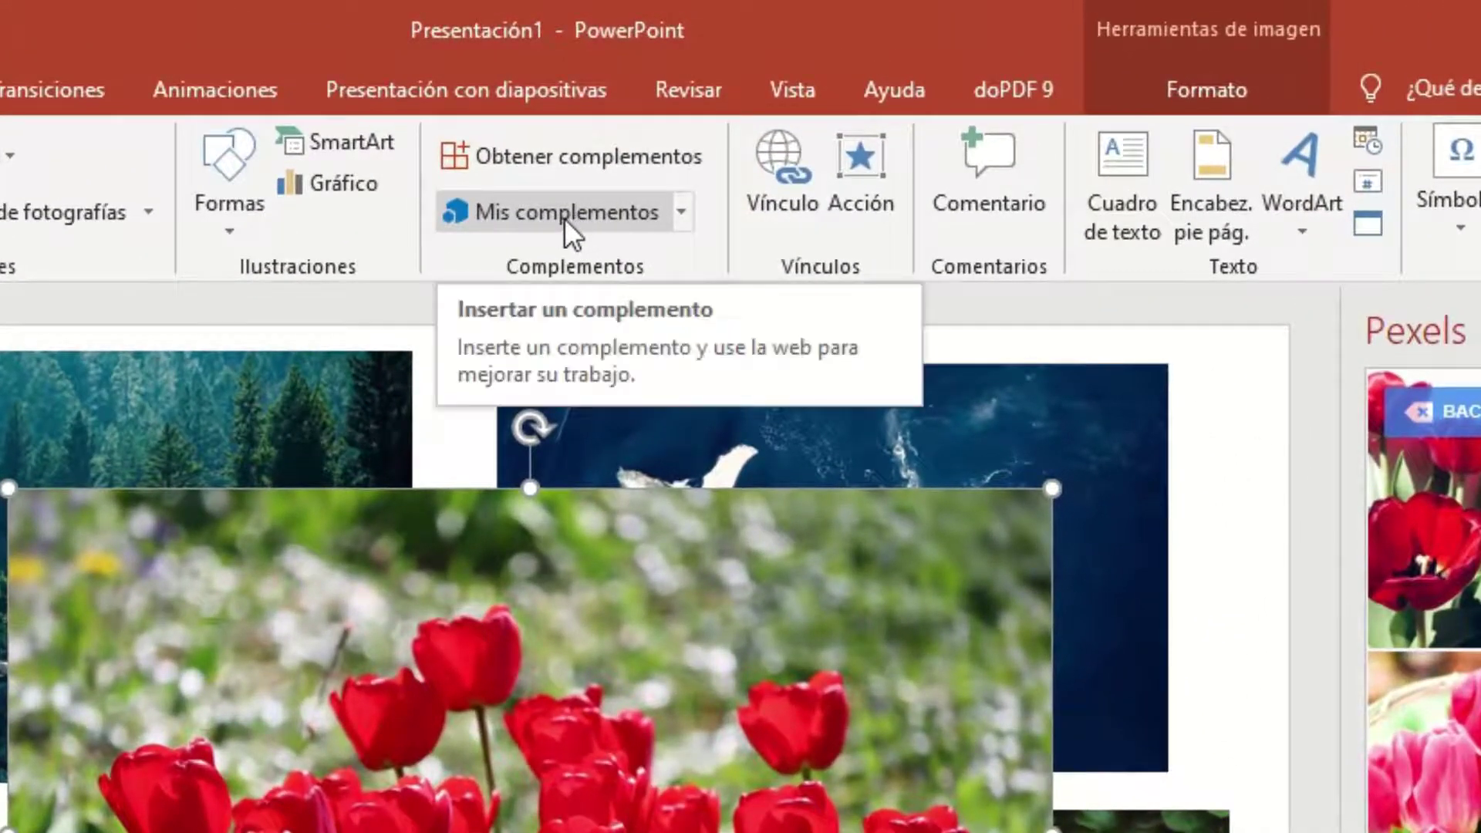
left_click(563, 218)
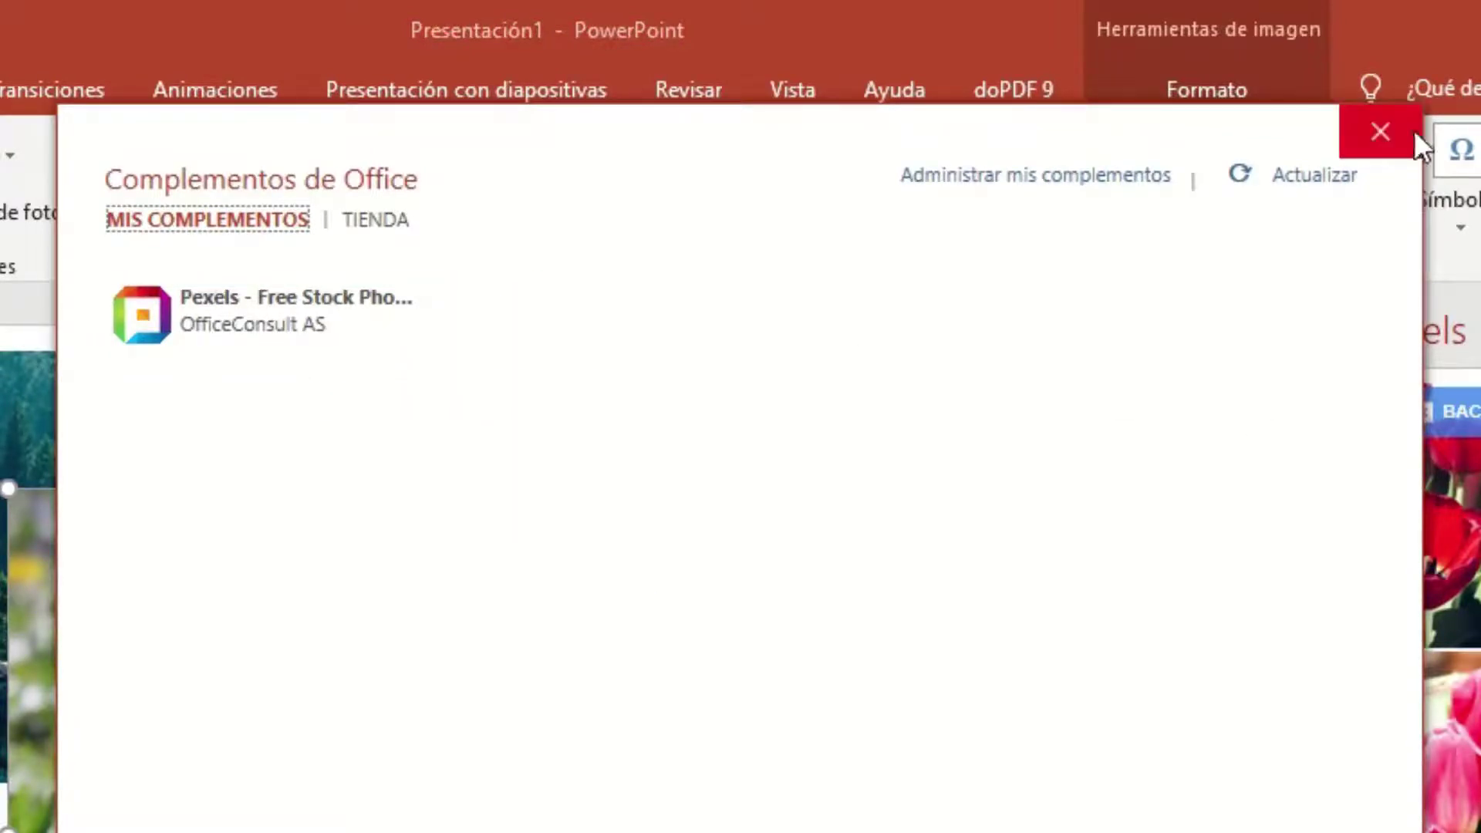
left_click(1397, 144)
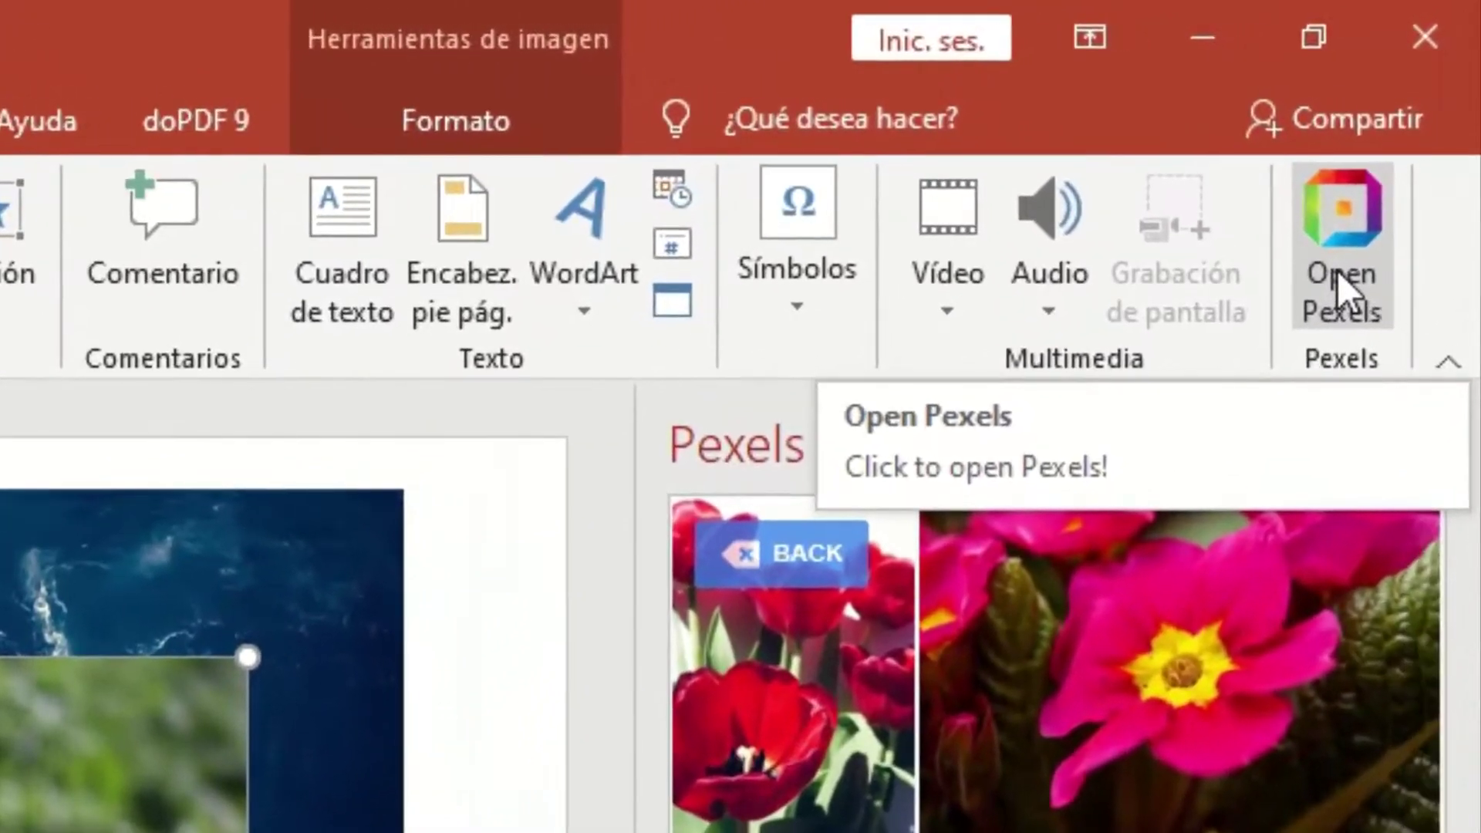
right_click(1334, 271)
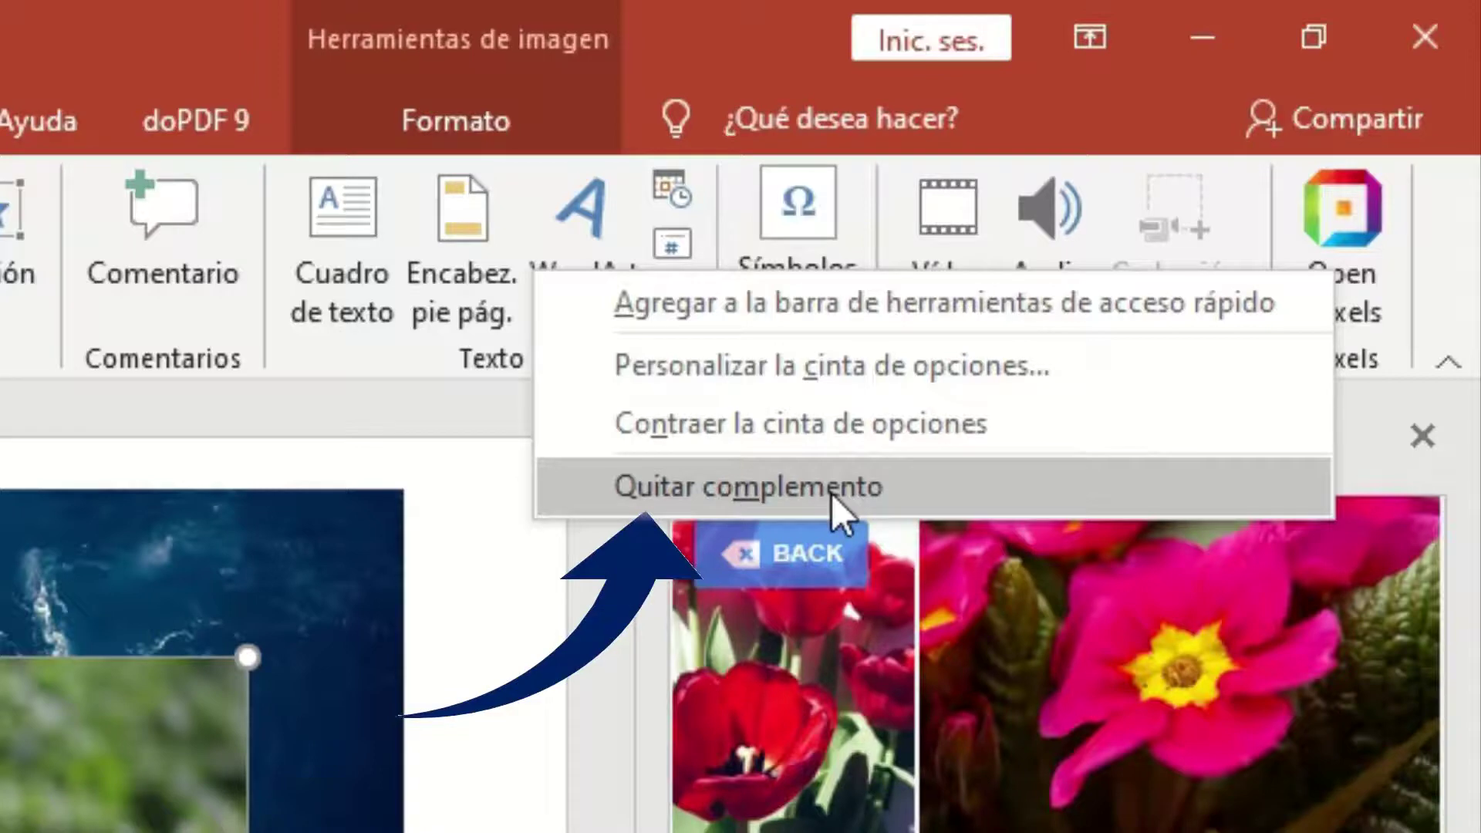
left_click(529, 718)
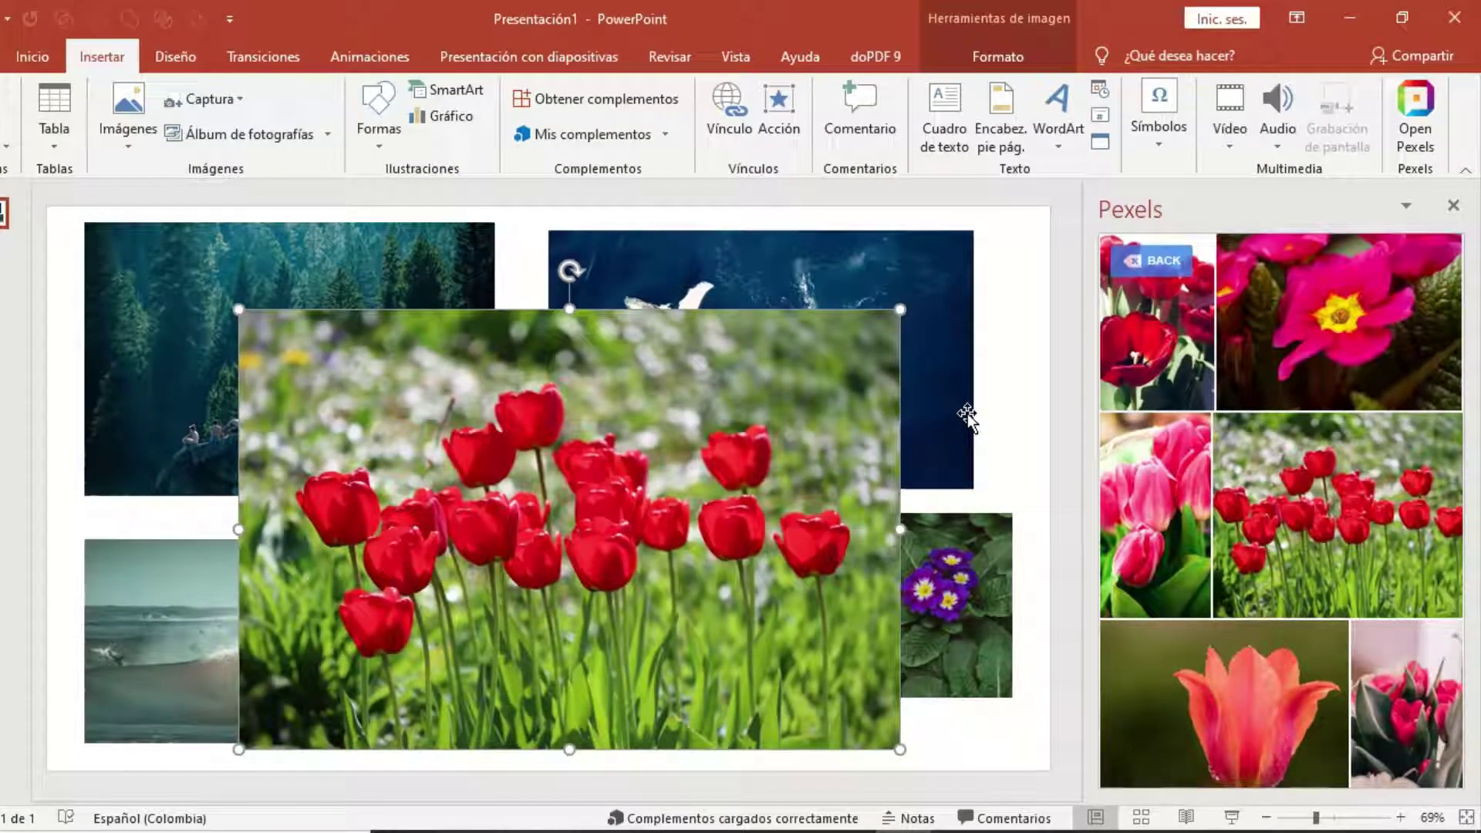
Remove the red colour filter from the Pexels search.
left_click(1160, 265)
left_click(1230, 432)
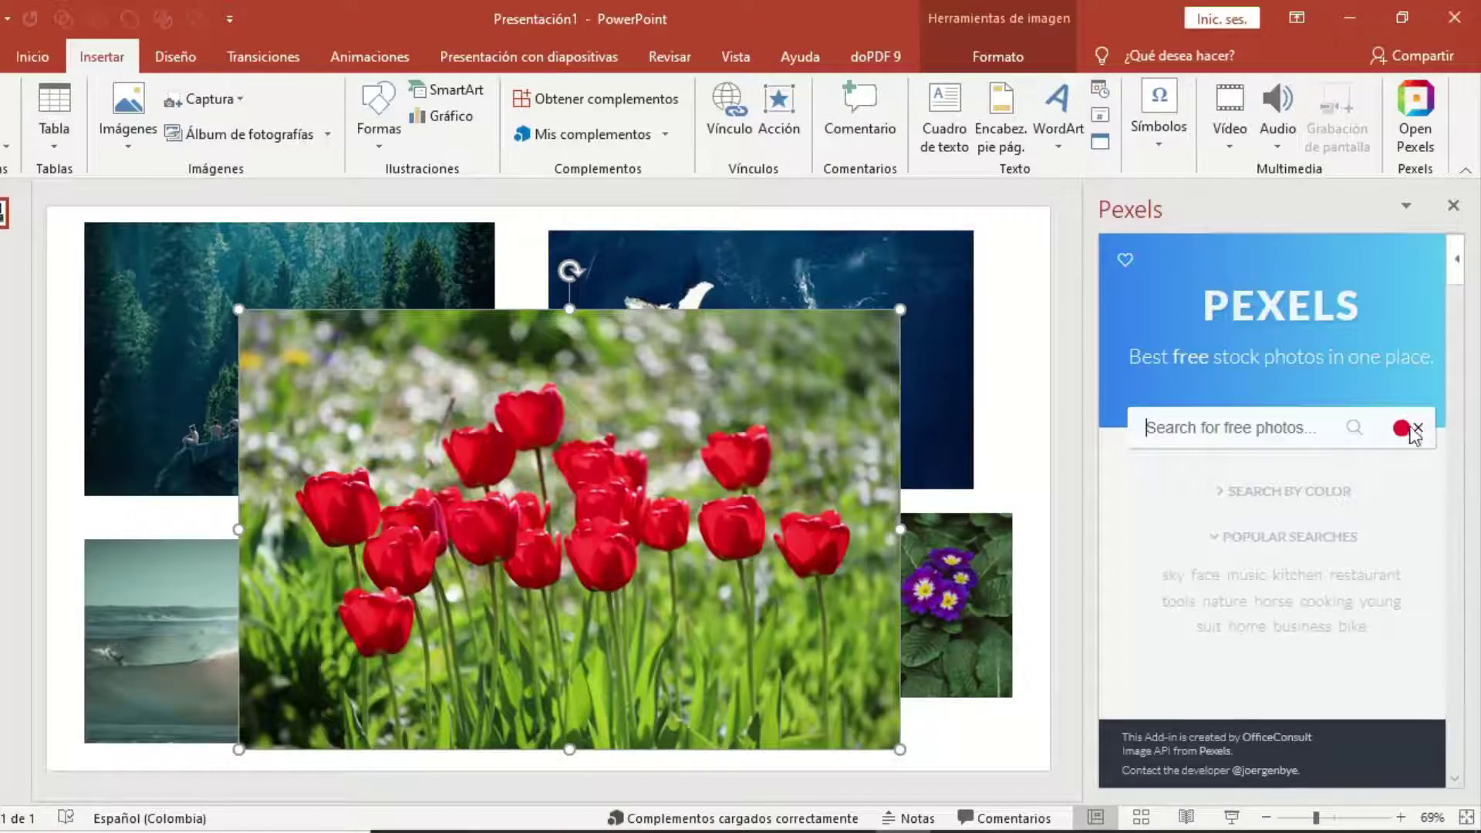
left_click(1418, 432)
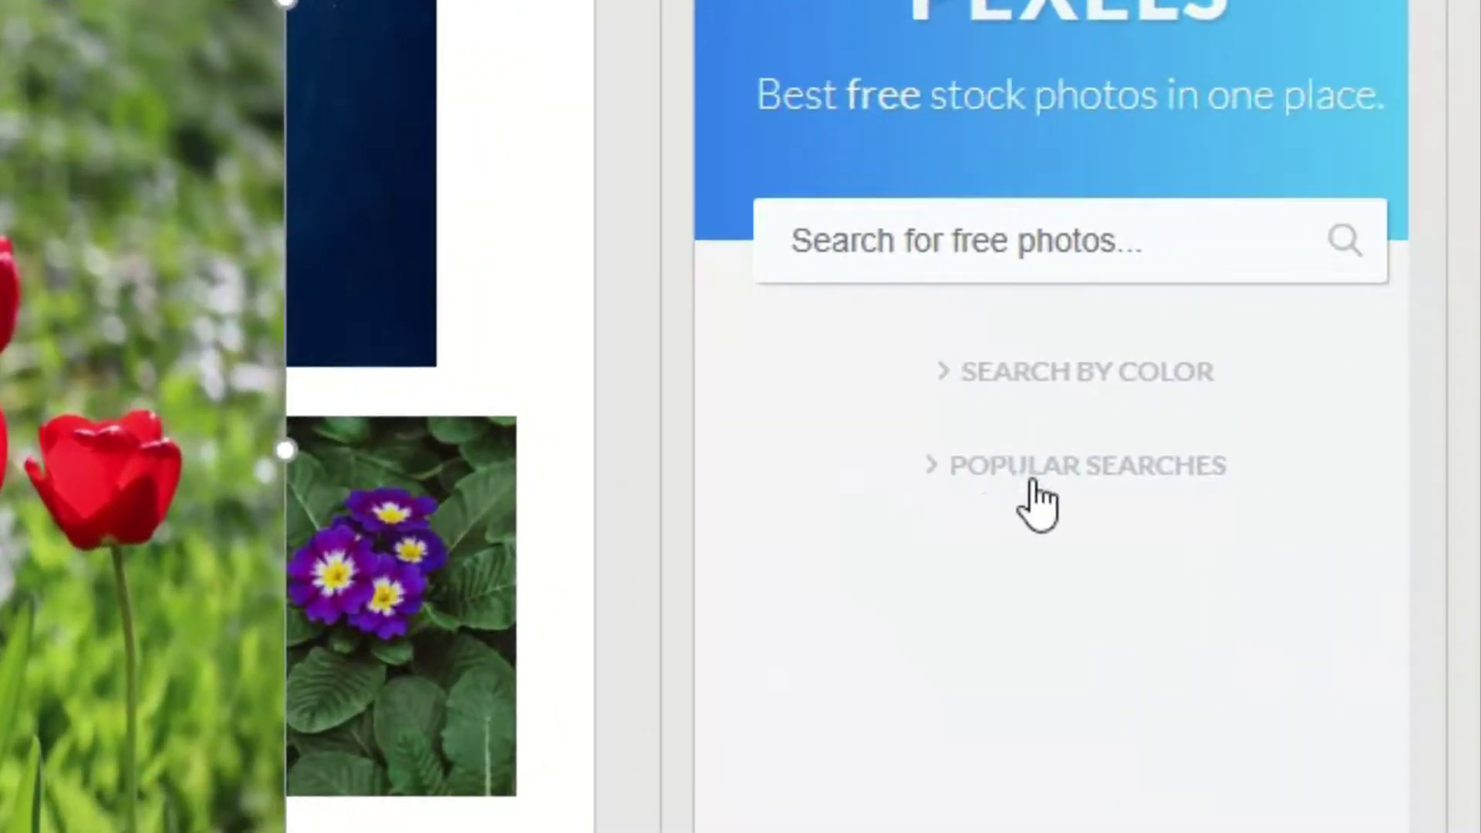
Run the popular search 'horse' and scroll through the horse photos.
left_click(1074, 489)
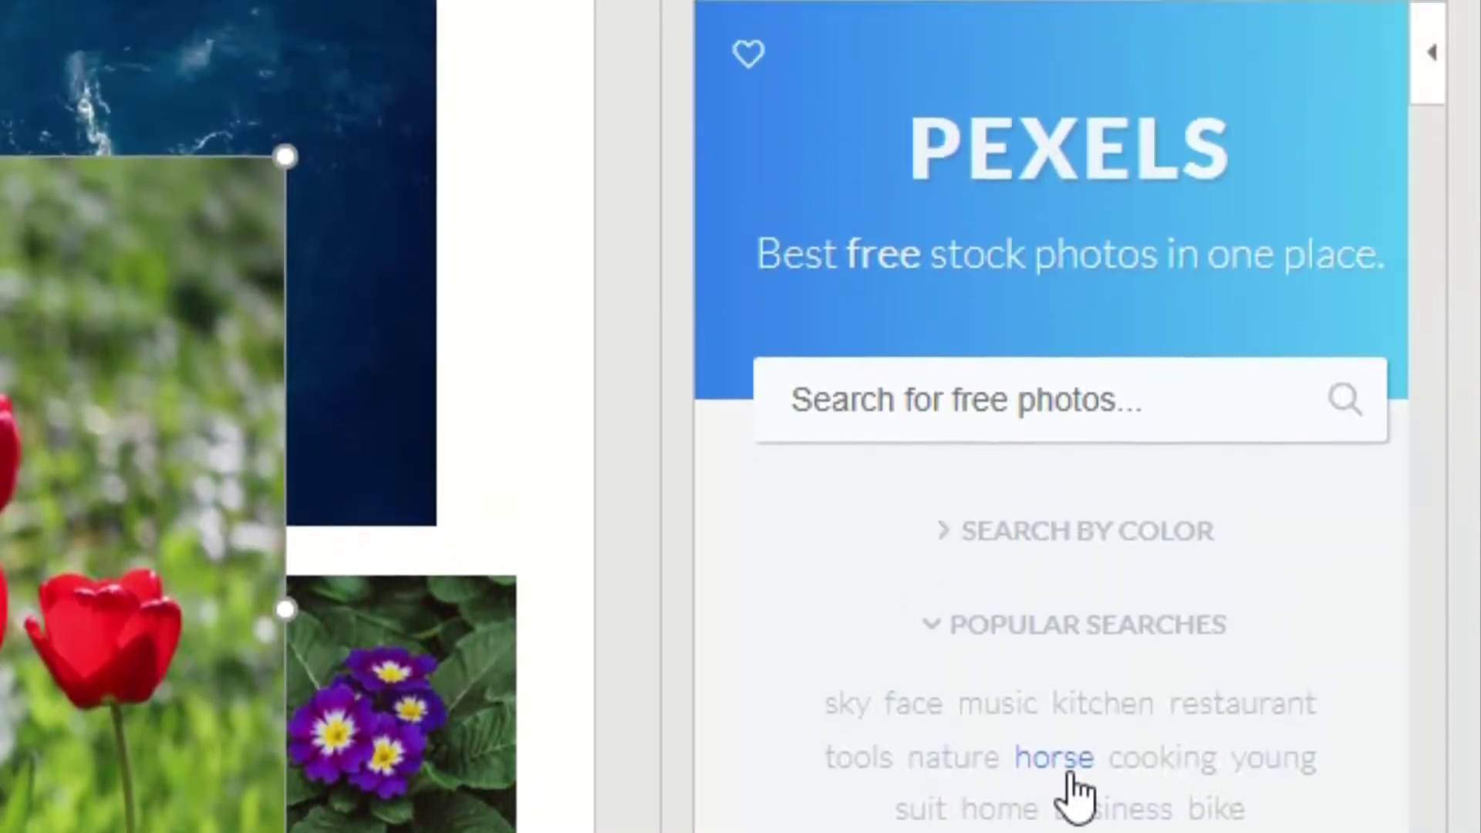
left_click(1069, 774)
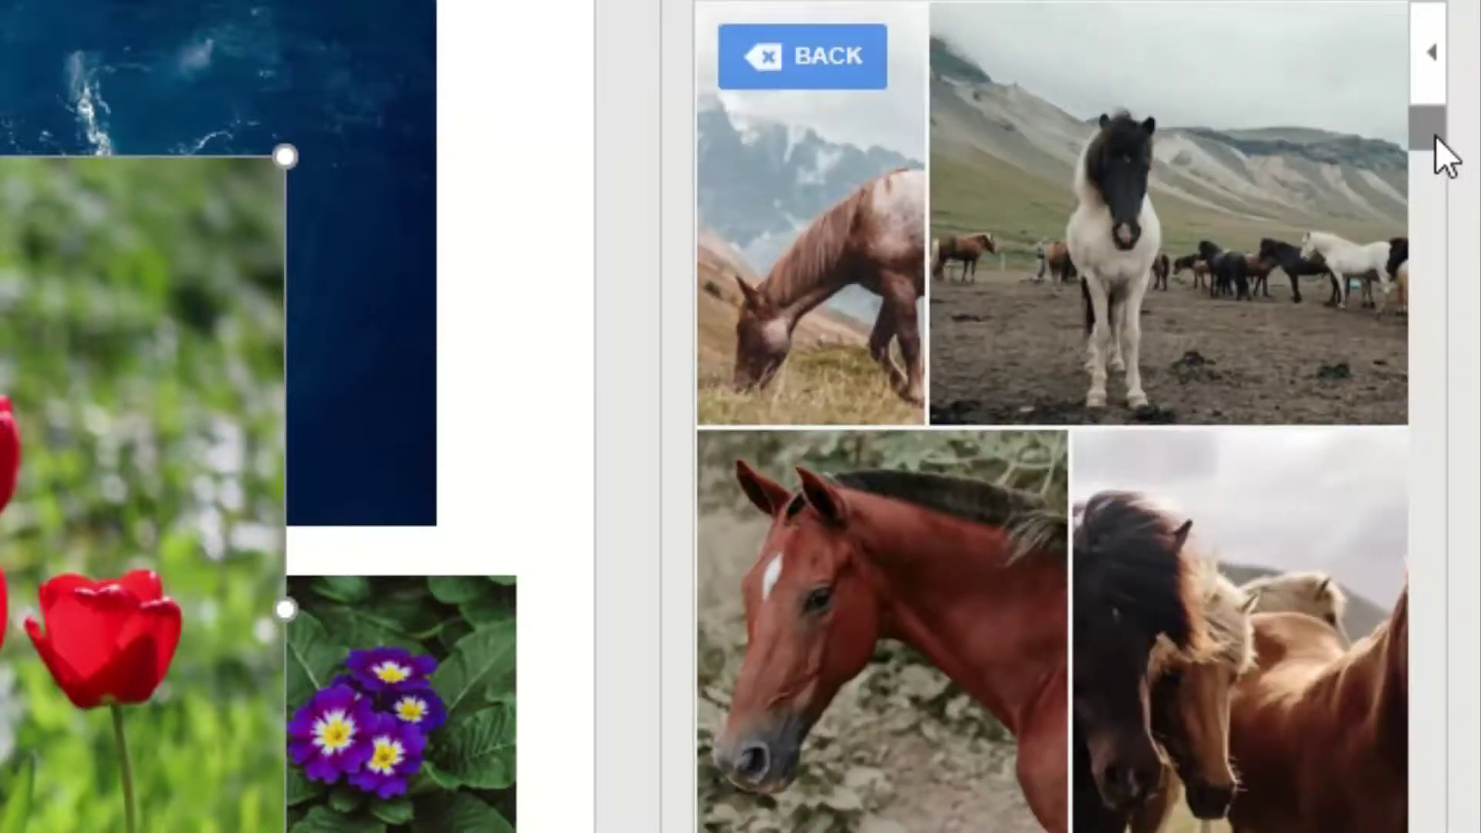
scroll(1436, 139, "down", 5)
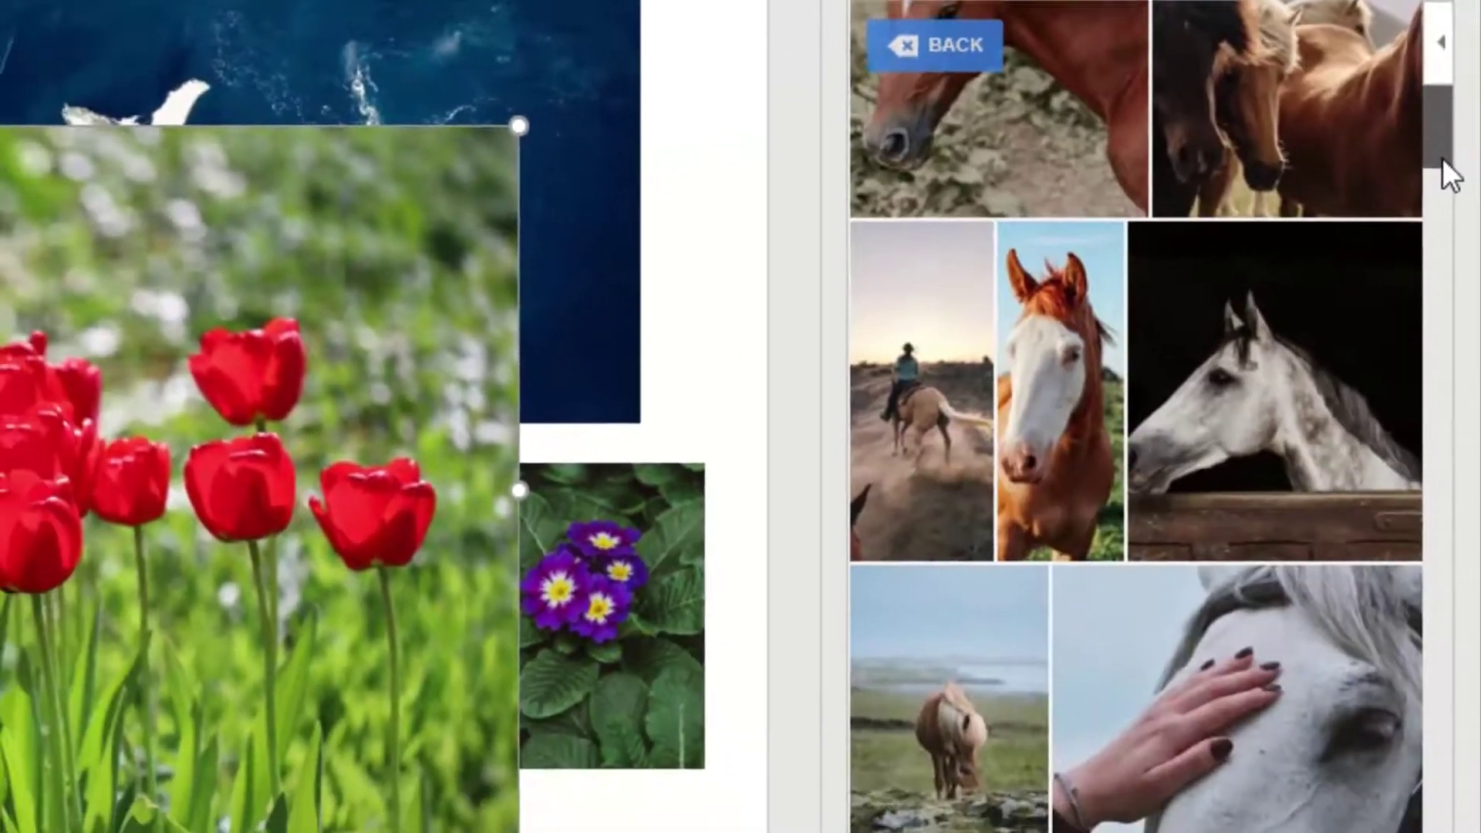
mouse_move(1442, 159)
left_mouse_down()
mouse_move(1432, 448)
mouse_move(1463, 133)
left_mouse_up()
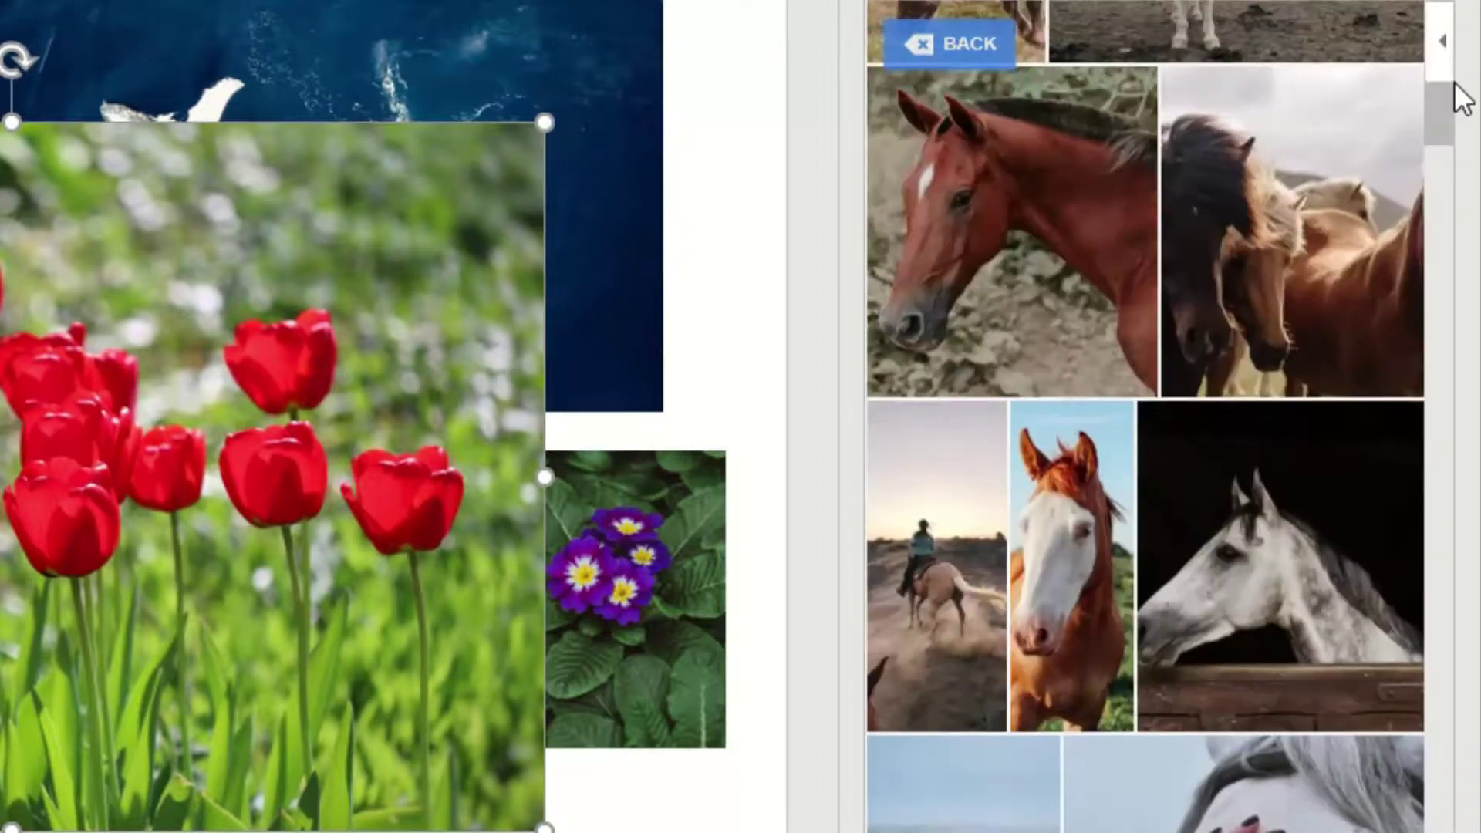